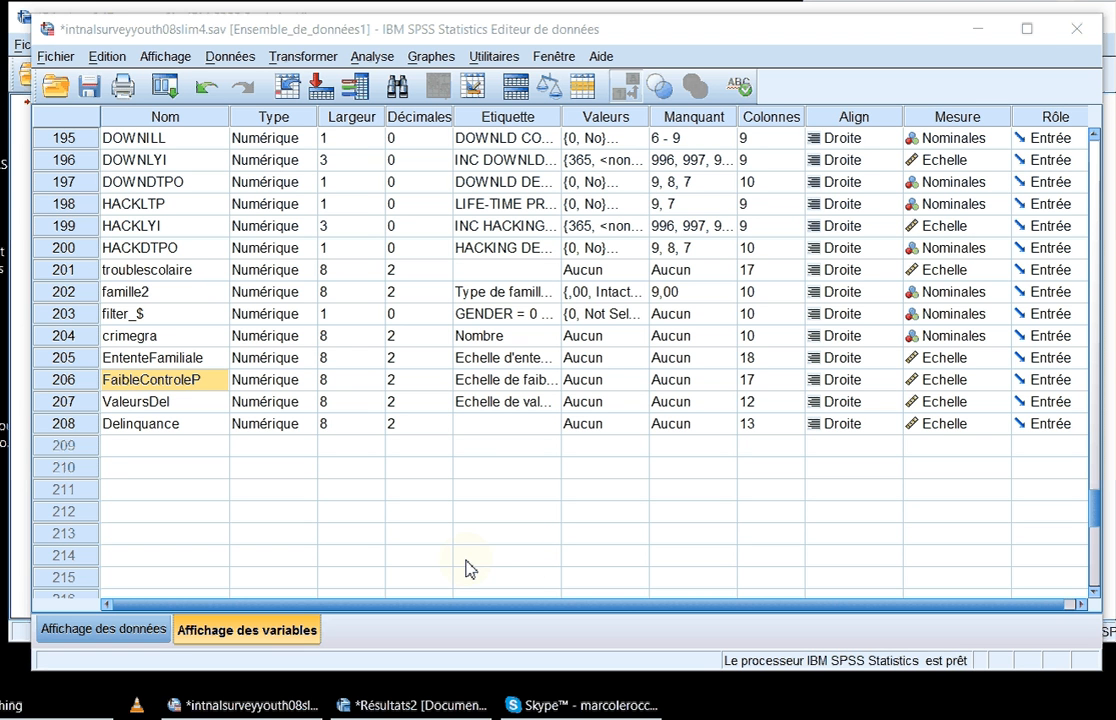
Highlight the variables EntenteFamiliale, FaibleControleP, ValeursDel and Delinquance in the variable list.
left_click(58, 357)
left_click(52, 423, "shift")
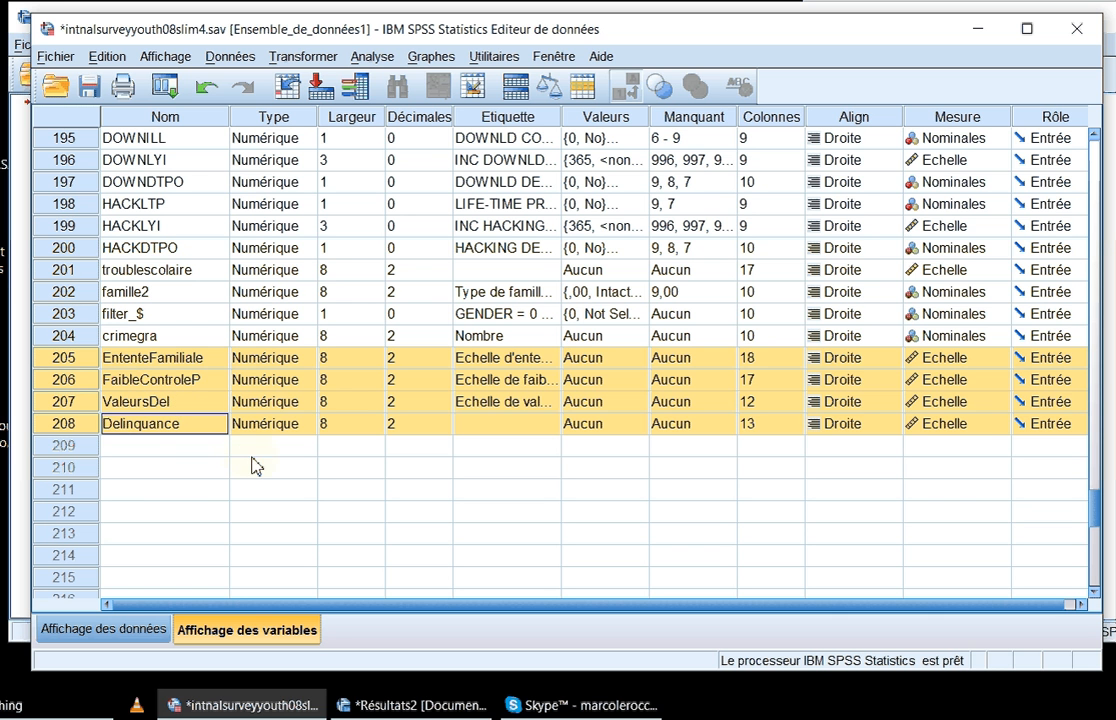
left_click(185, 380)
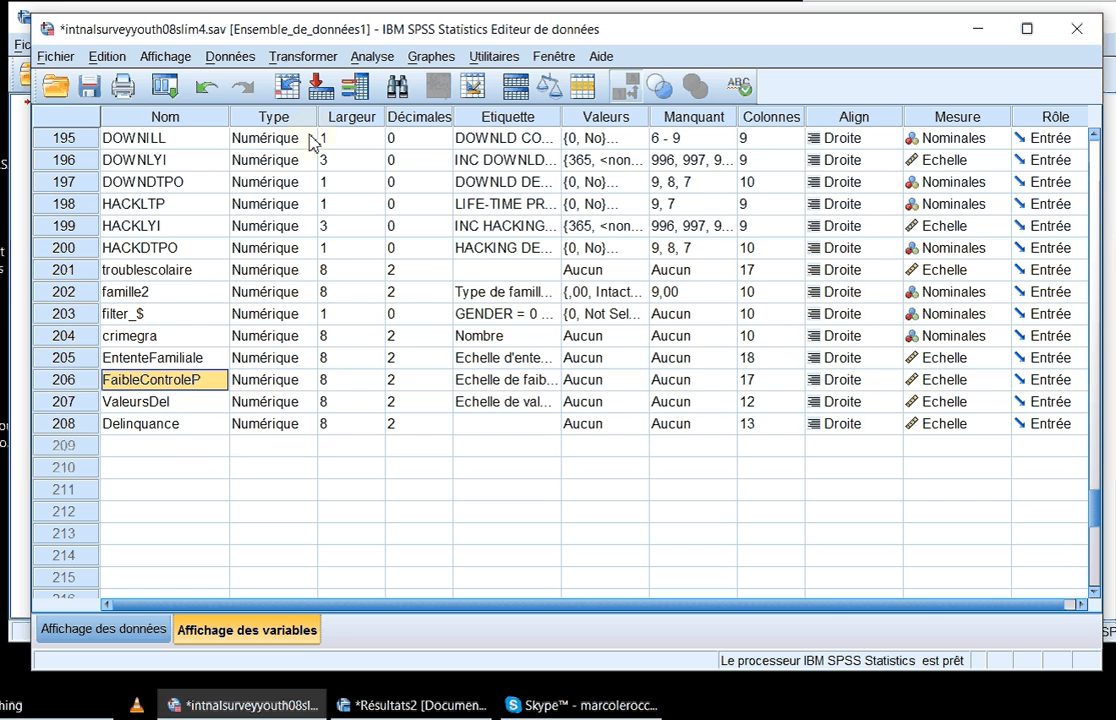
left_click(385, 56)
mouse_move(418, 105)
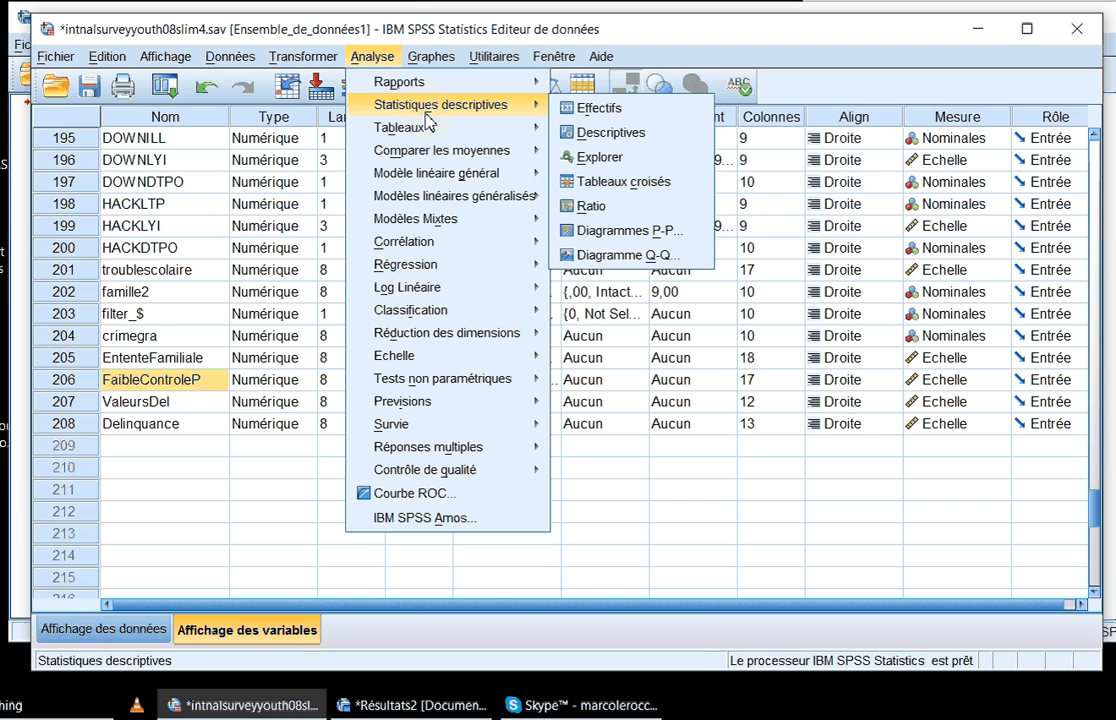
left_click(620, 140)
left_click_drag(503, 295, 512, 405)
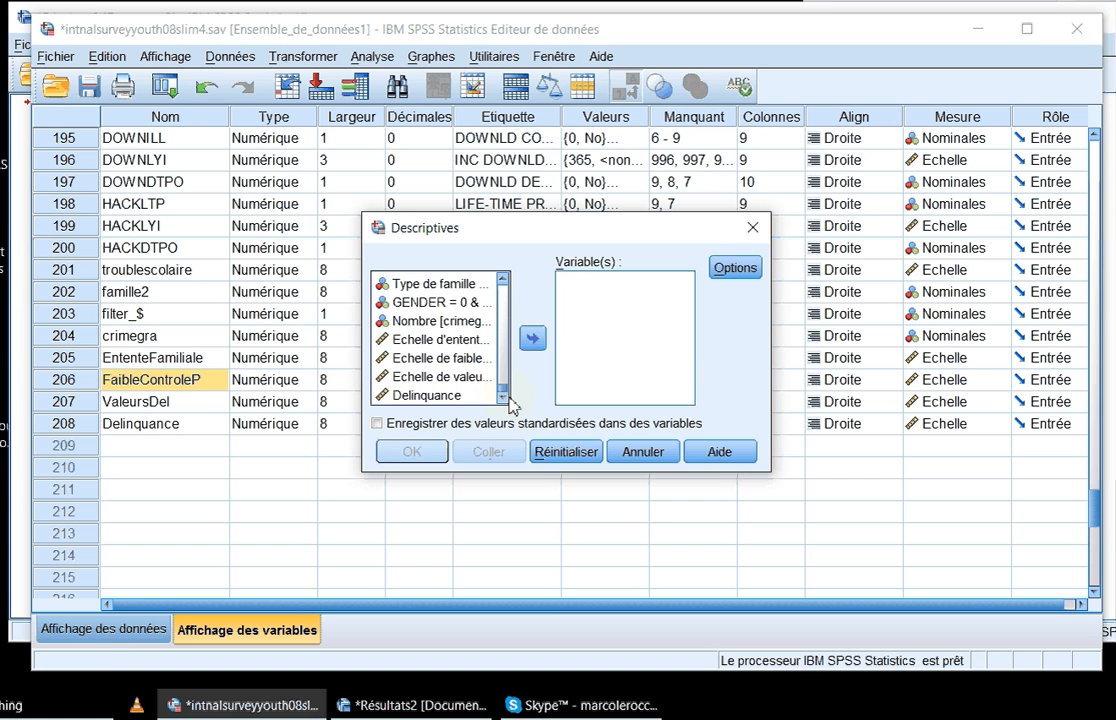
left_click(440, 339)
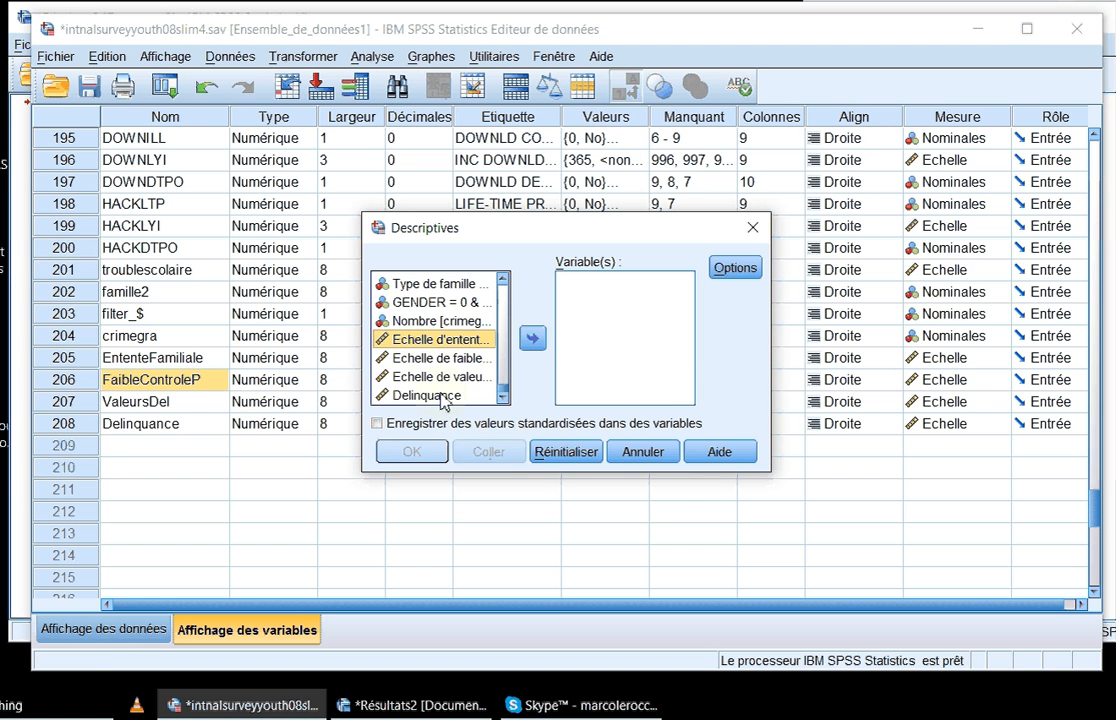
left_click(430, 395, "shift")
left_click(532, 338)
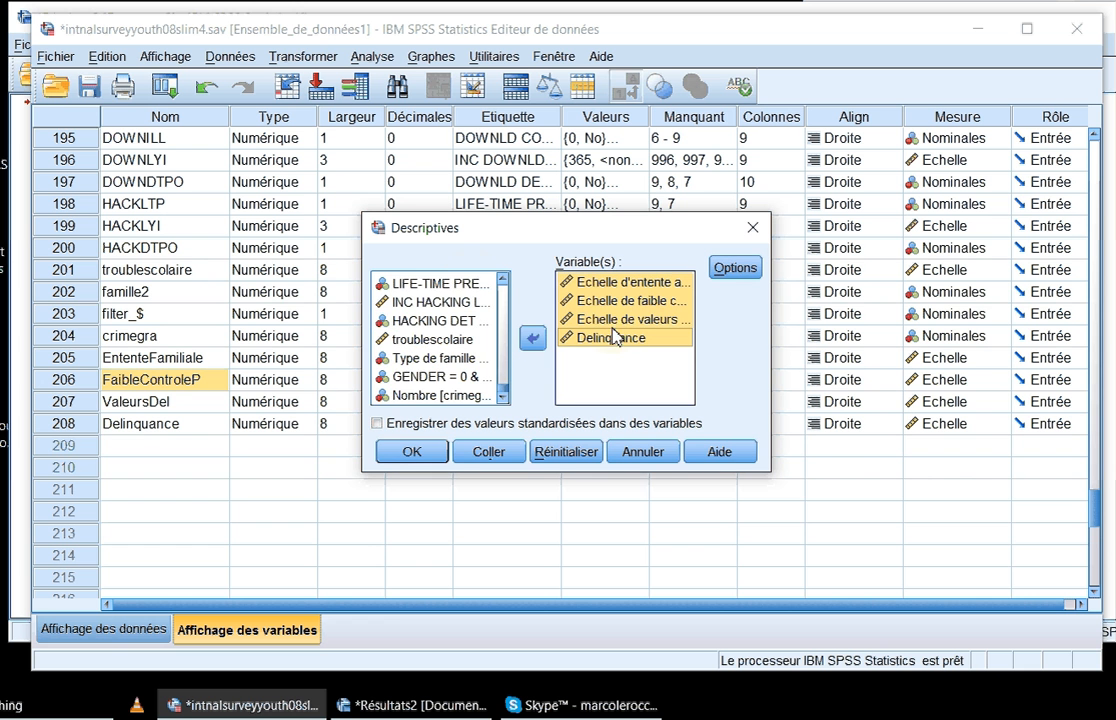
left_click(753, 229)
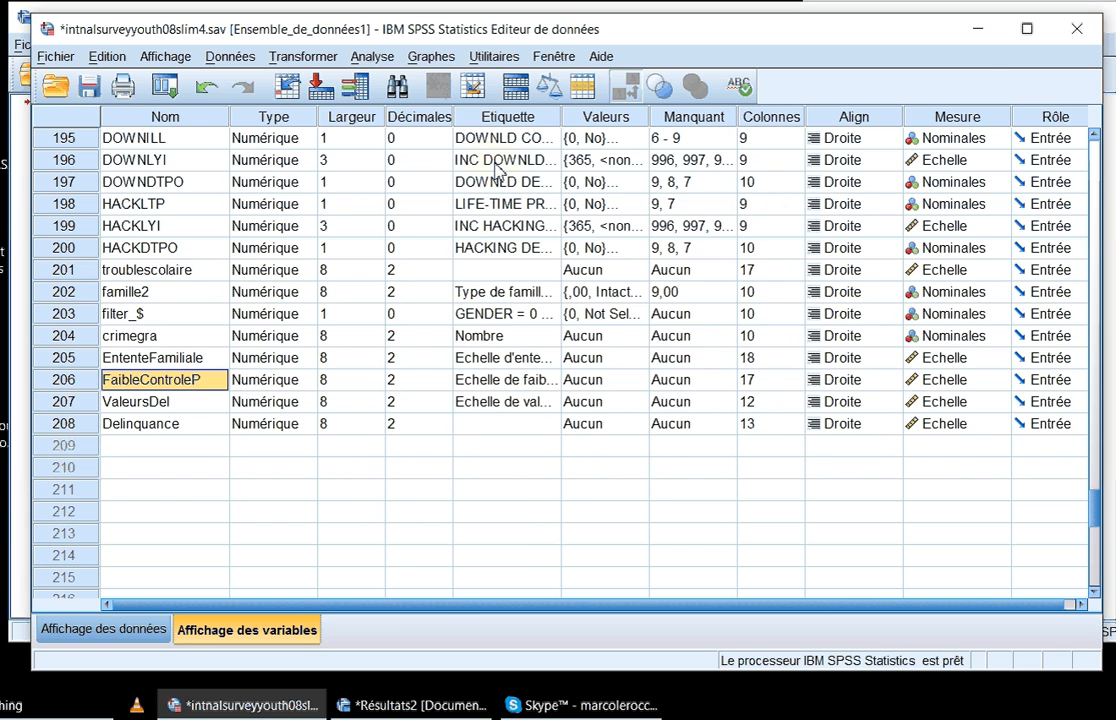
Start a frequencies analysis (Effectifs) and remove the gender, age group, country cluster and Delinquance variables already selected for analysis.
left_click(390, 60)
mouse_move(416, 110)
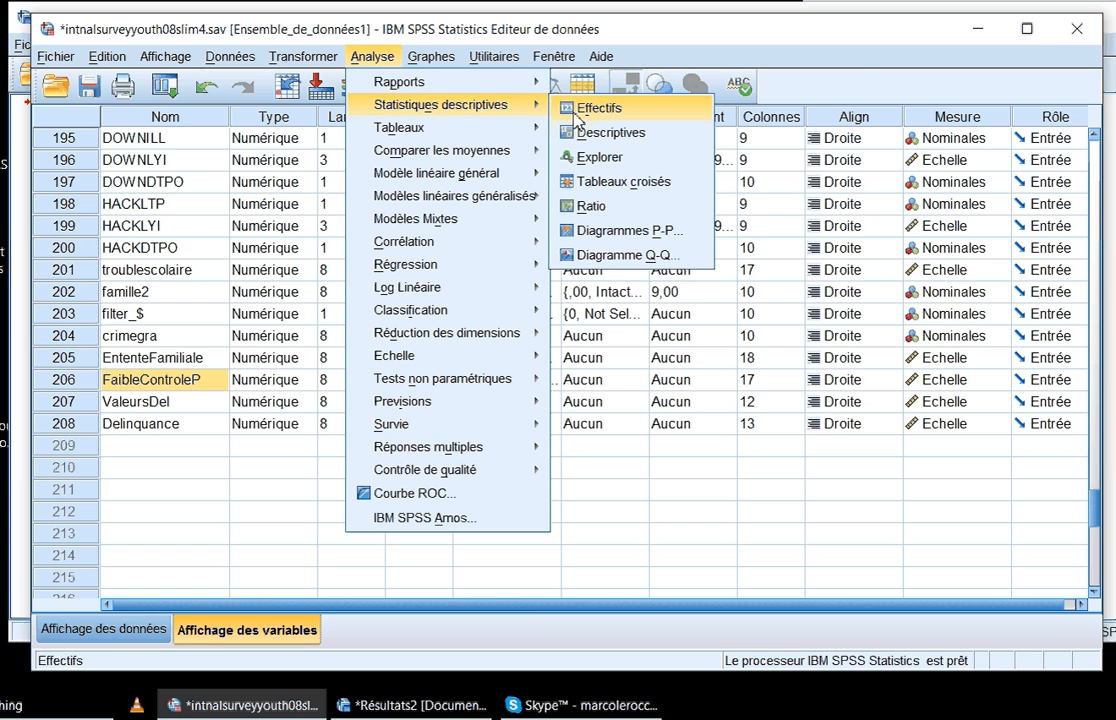
left_click(617, 118)
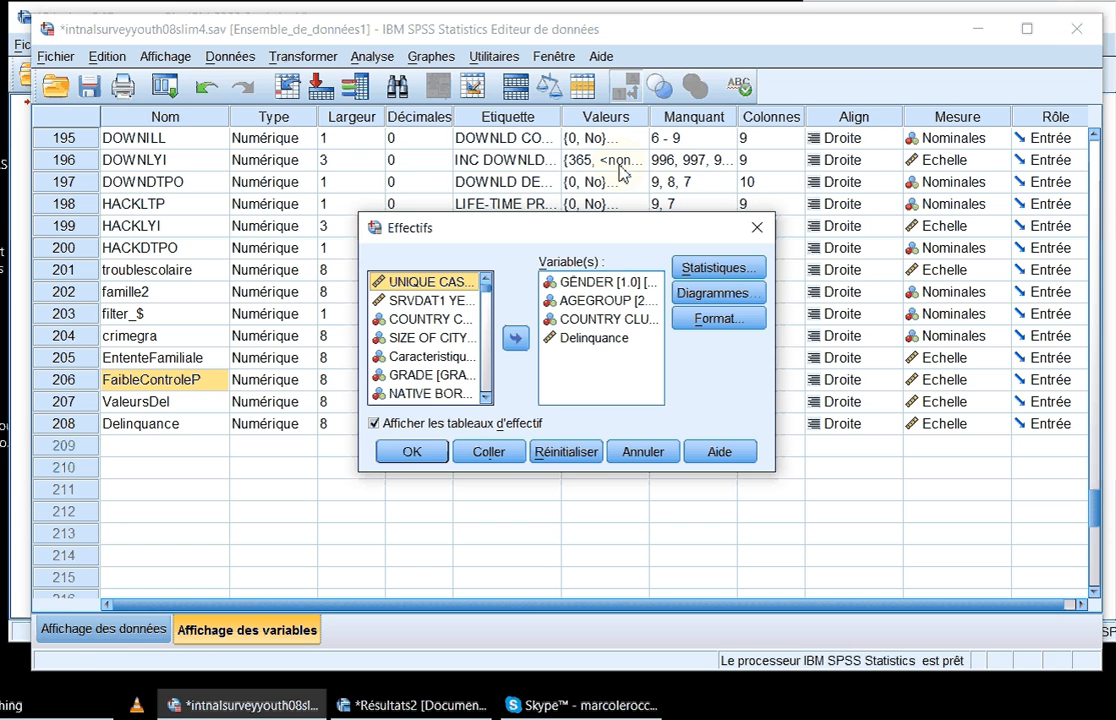
left_click(598, 283)
left_click(597, 338, "shift")
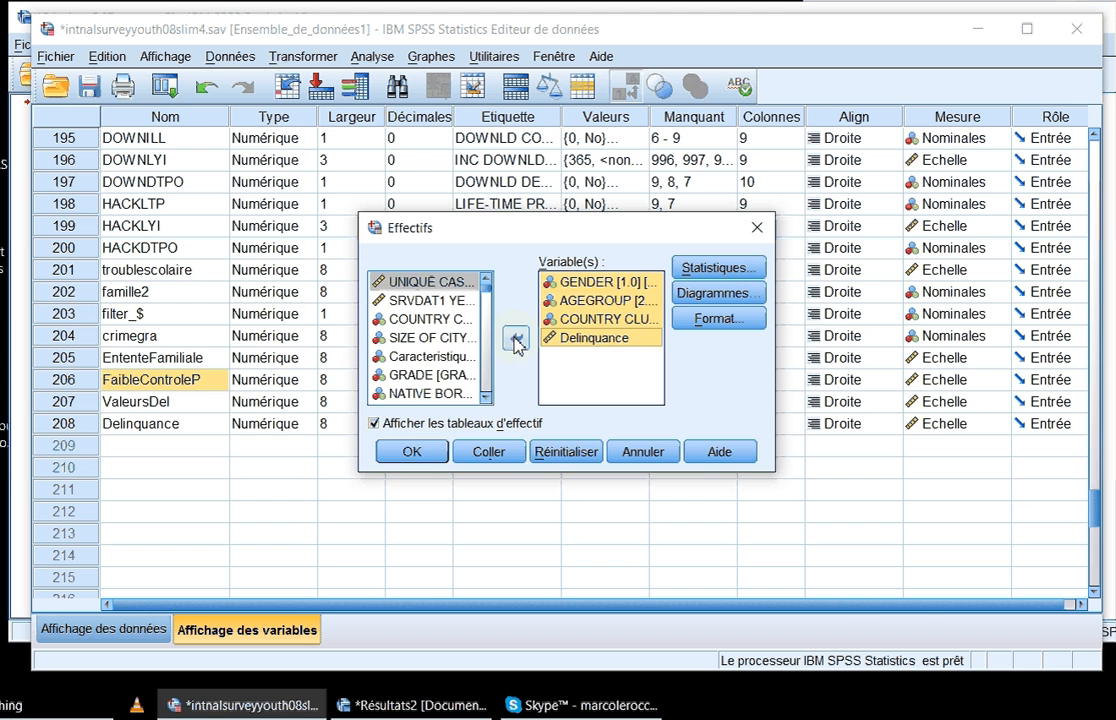
left_click(516, 338)
Add the parental understanding, weak personal control and delinquent values scales plus Delinquance as the frequencies analysis variables.
left_click_drag(486, 295, 493, 427)
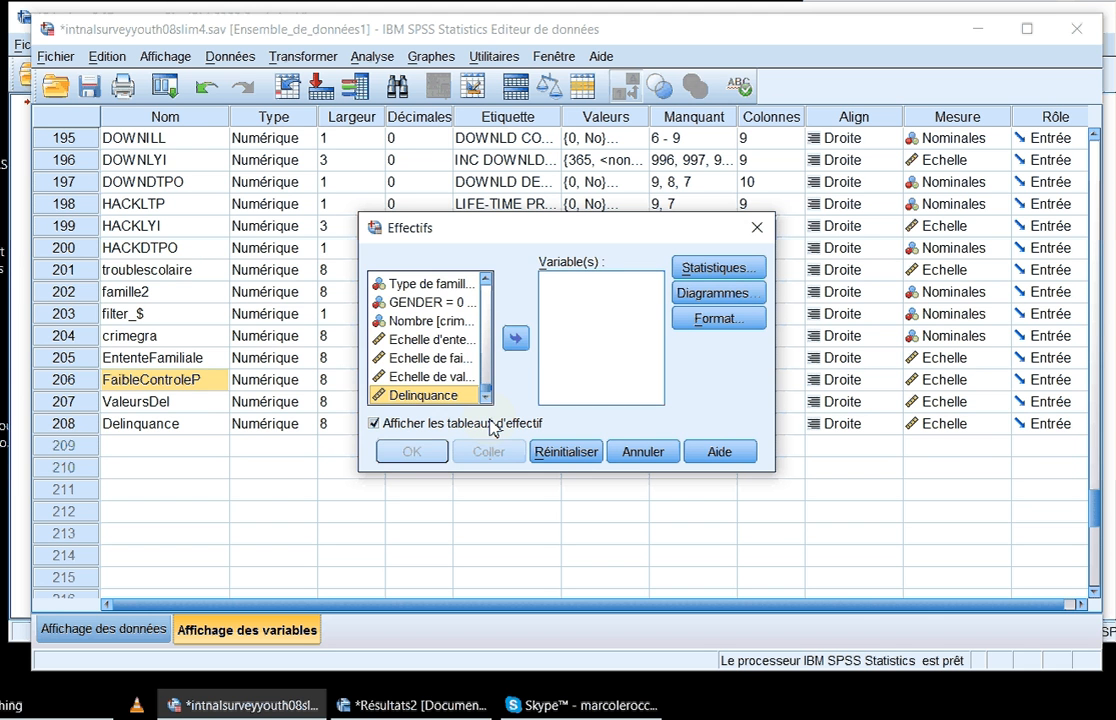
left_click(430, 339)
left_click(430, 395, "shift")
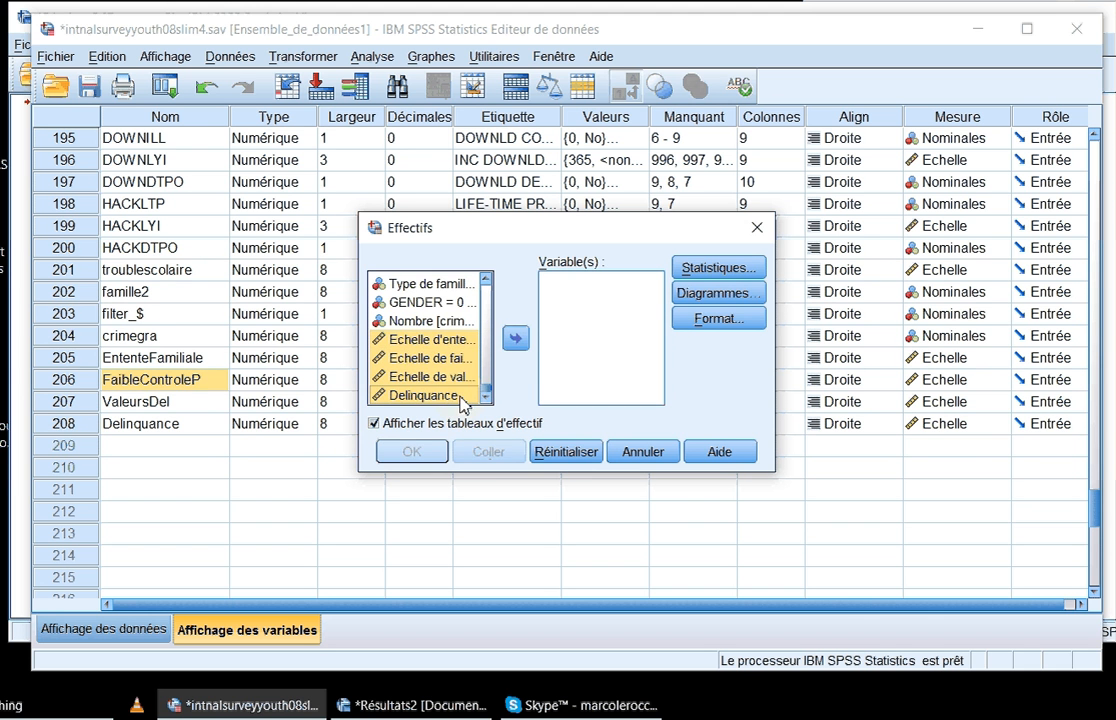
left_click(516, 340)
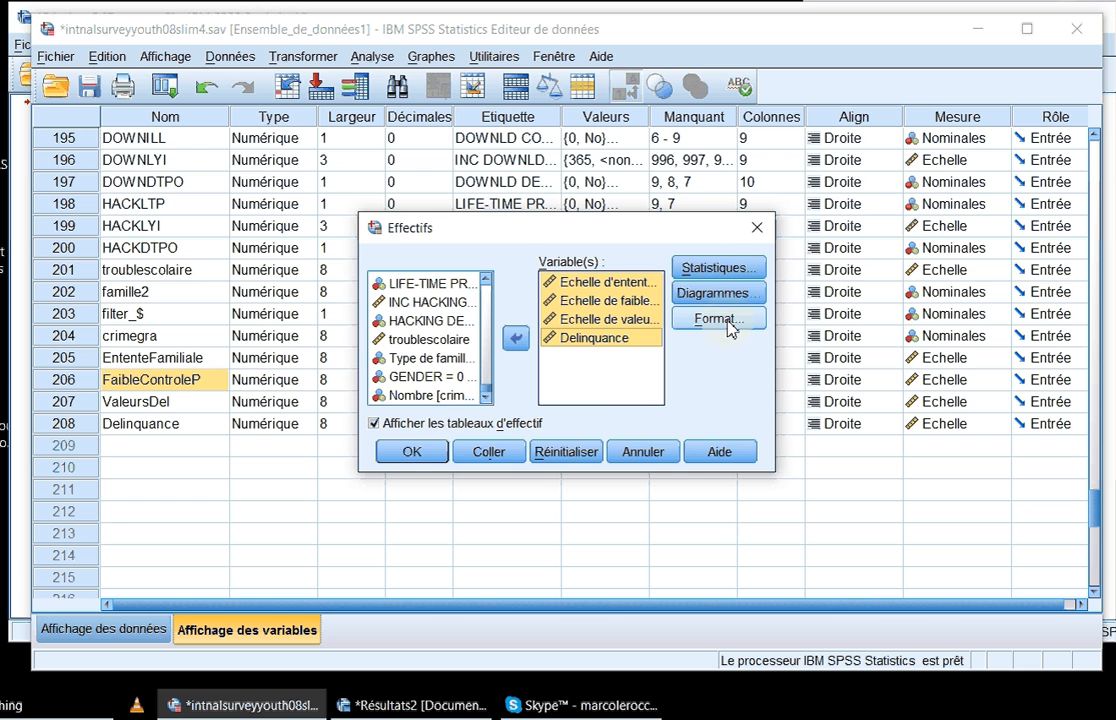
Request histograms without a Gaussian curve for the selected variables and run the frequencies analysis.
left_click(715, 293)
left_click(472, 345)
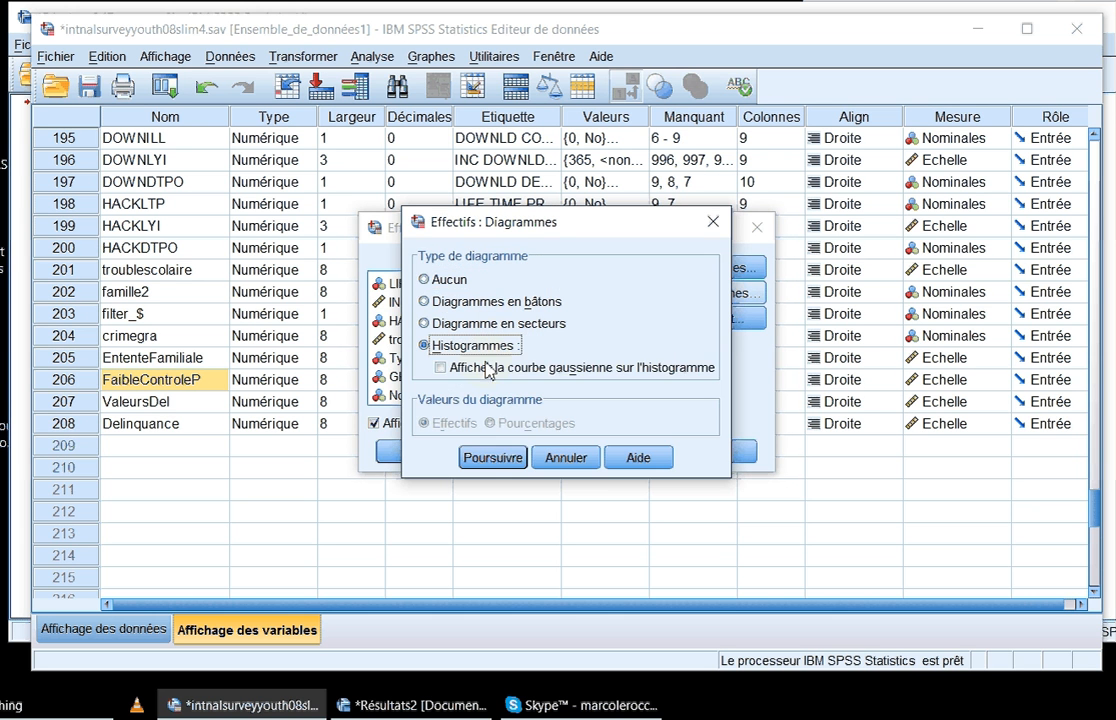
left_click(490, 459)
left_click(432, 455)
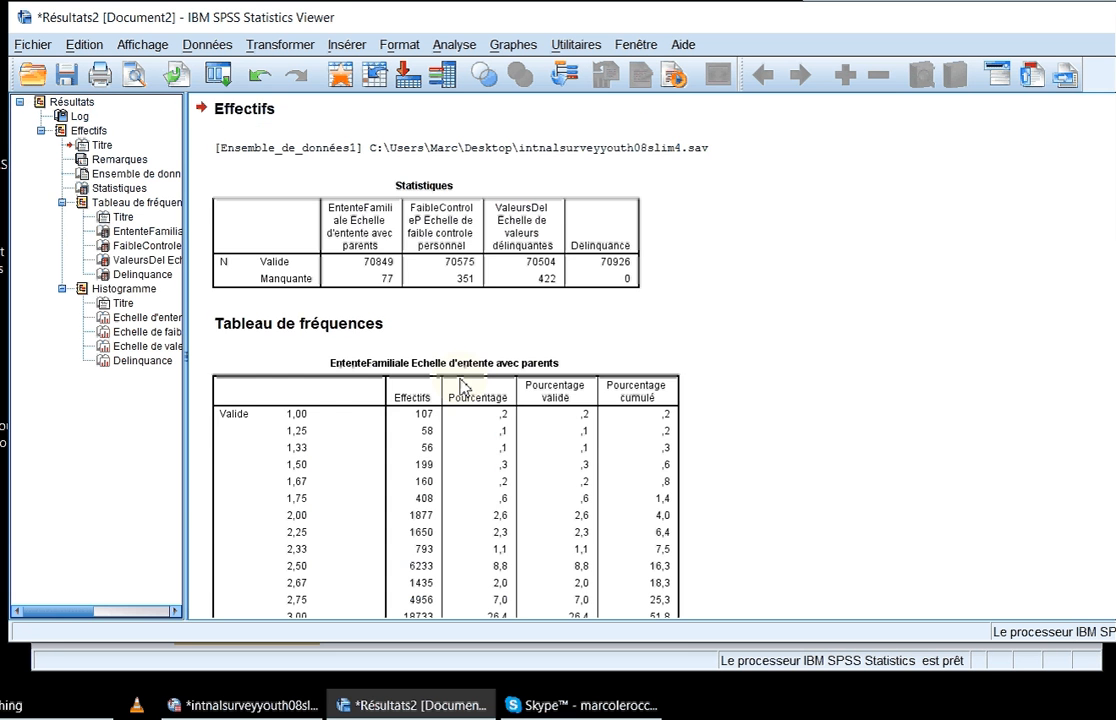
Examine the frequency tables and compare the histograms of the three scales and Delinquance for the shape of their distributions.
scroll(460, 388, "down", 20)
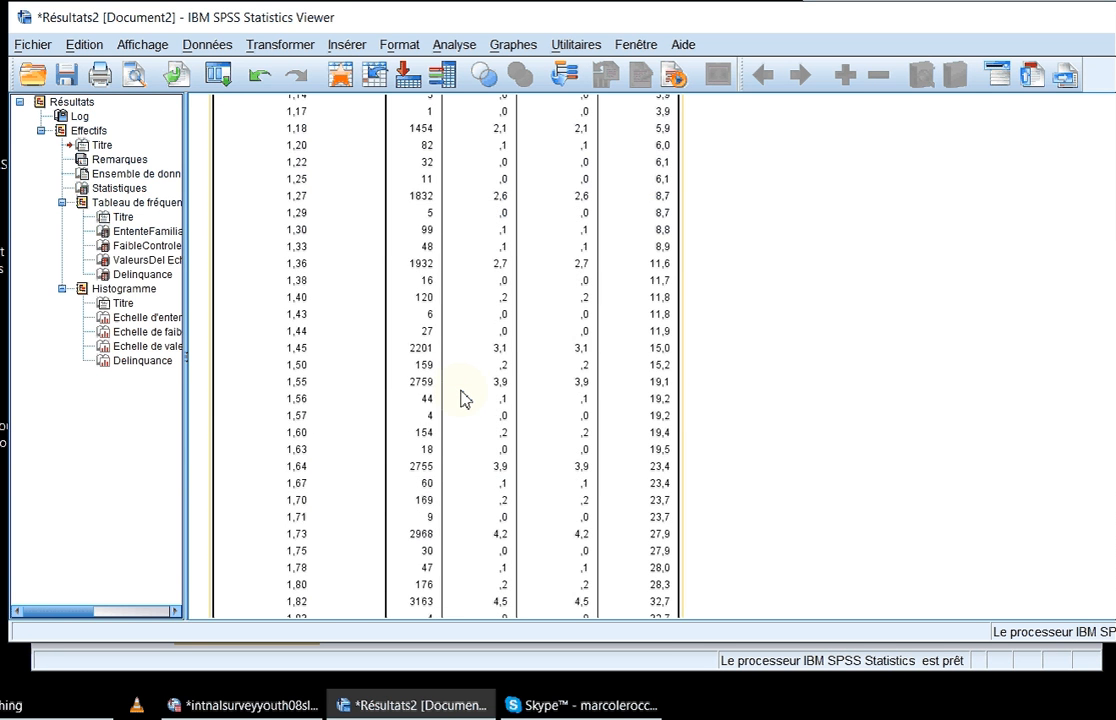
scroll(464, 402, "down", 20)
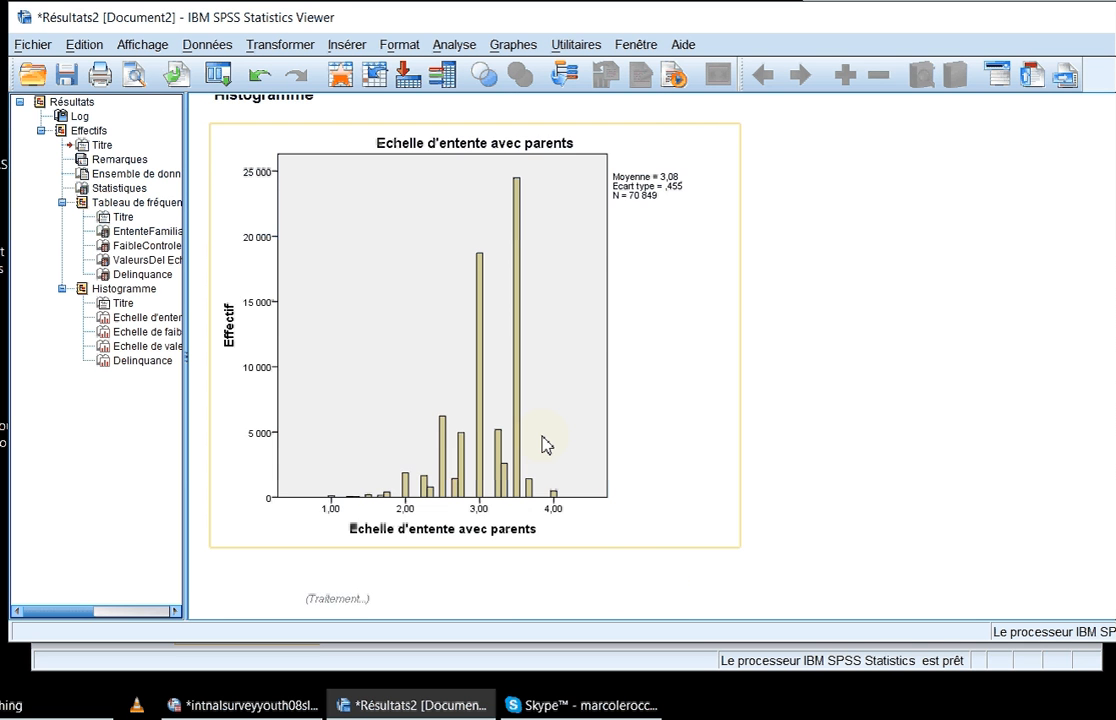
scroll(535, 400, "down", 2)
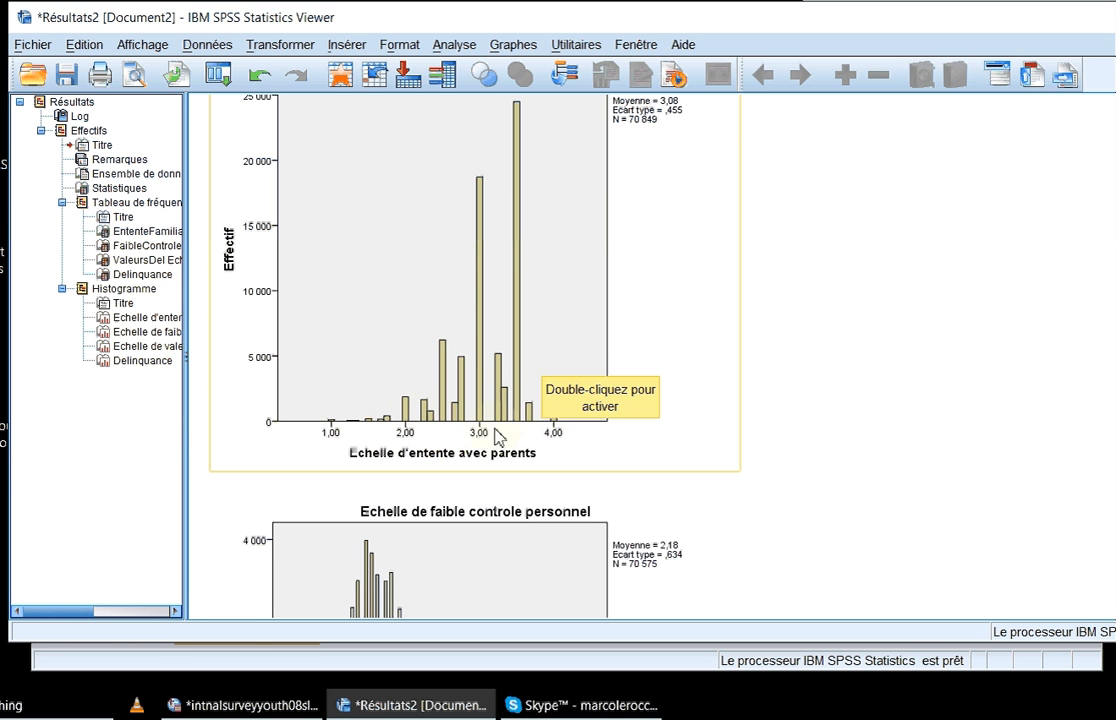
scroll(483, 430, "down", 4)
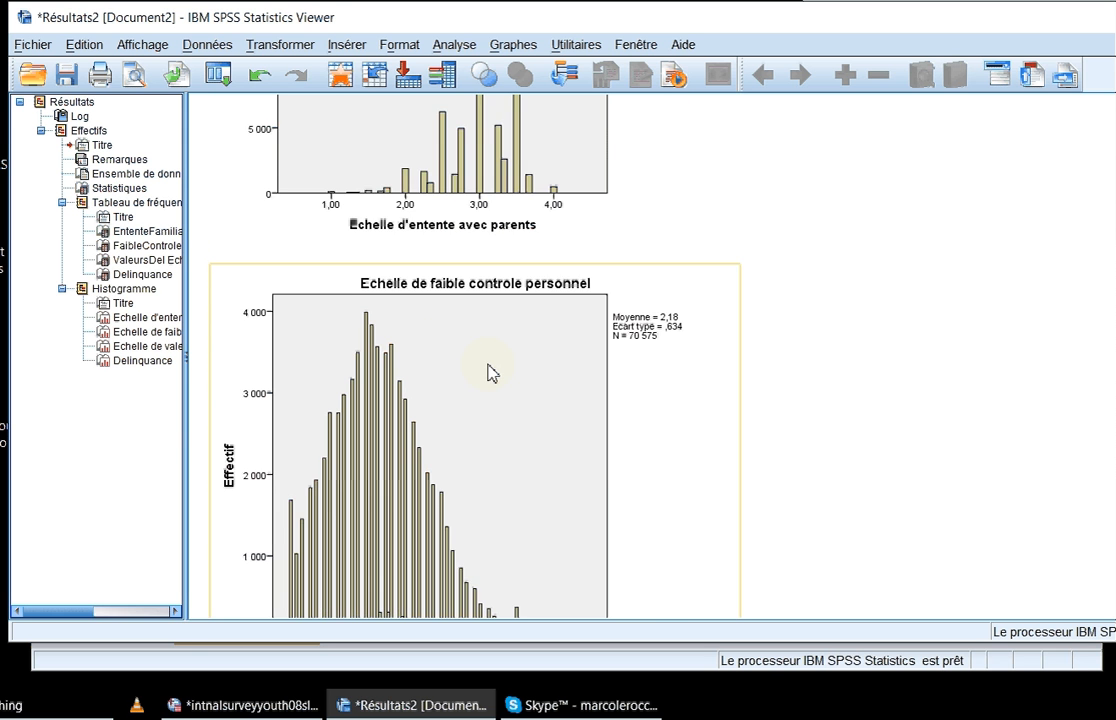
scroll(491, 372, "down", 3)
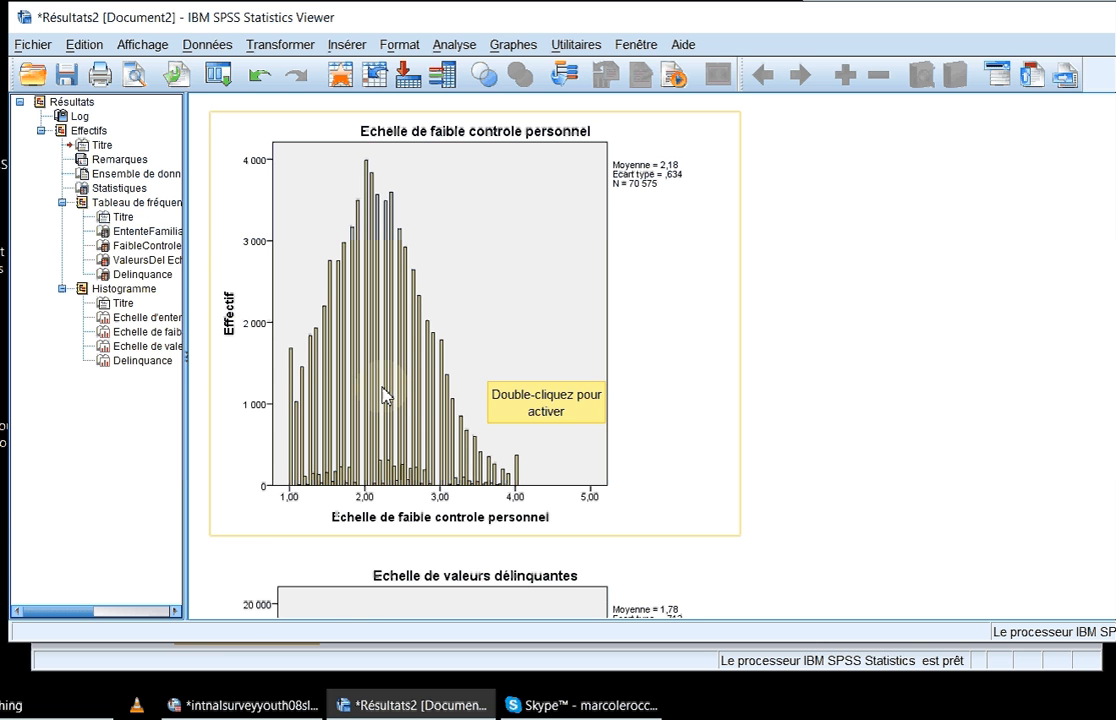
scroll(385, 396, "down", 8)
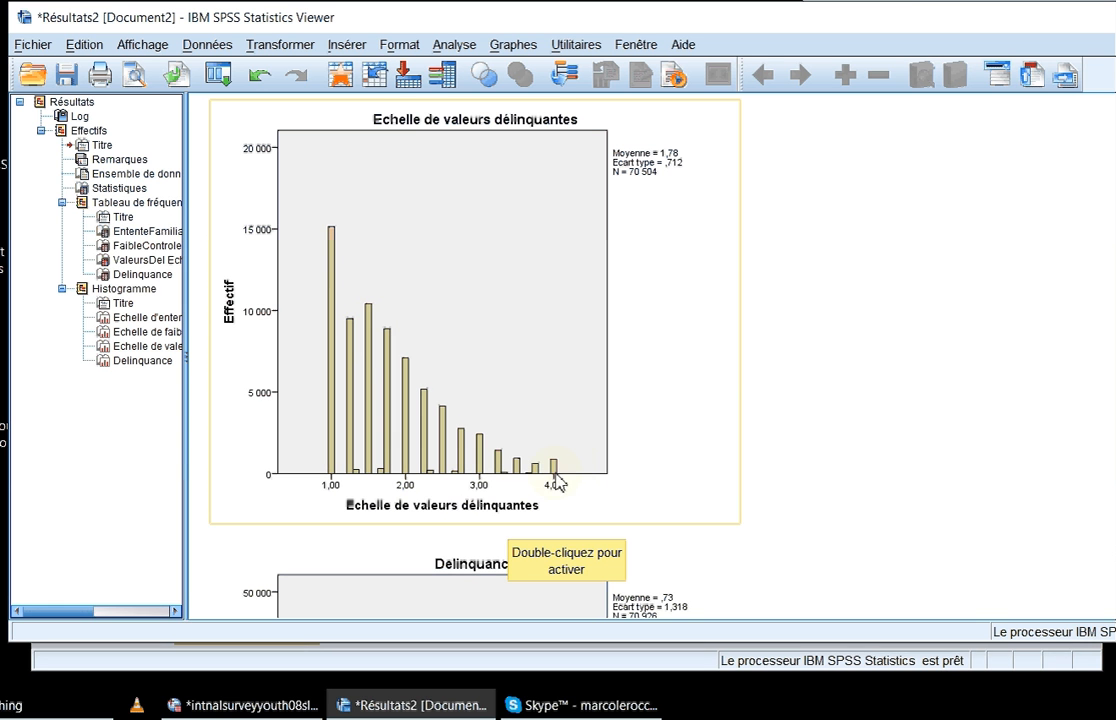
scroll(456, 473, "down", 7)
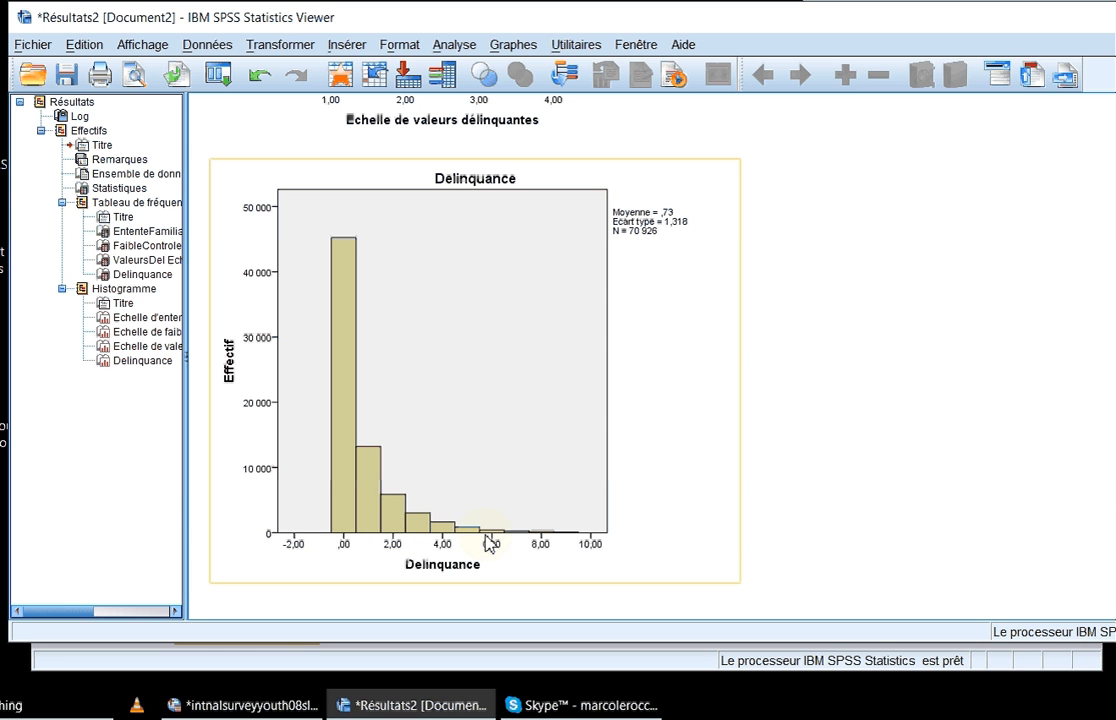
scroll(498, 453, "up", 5)
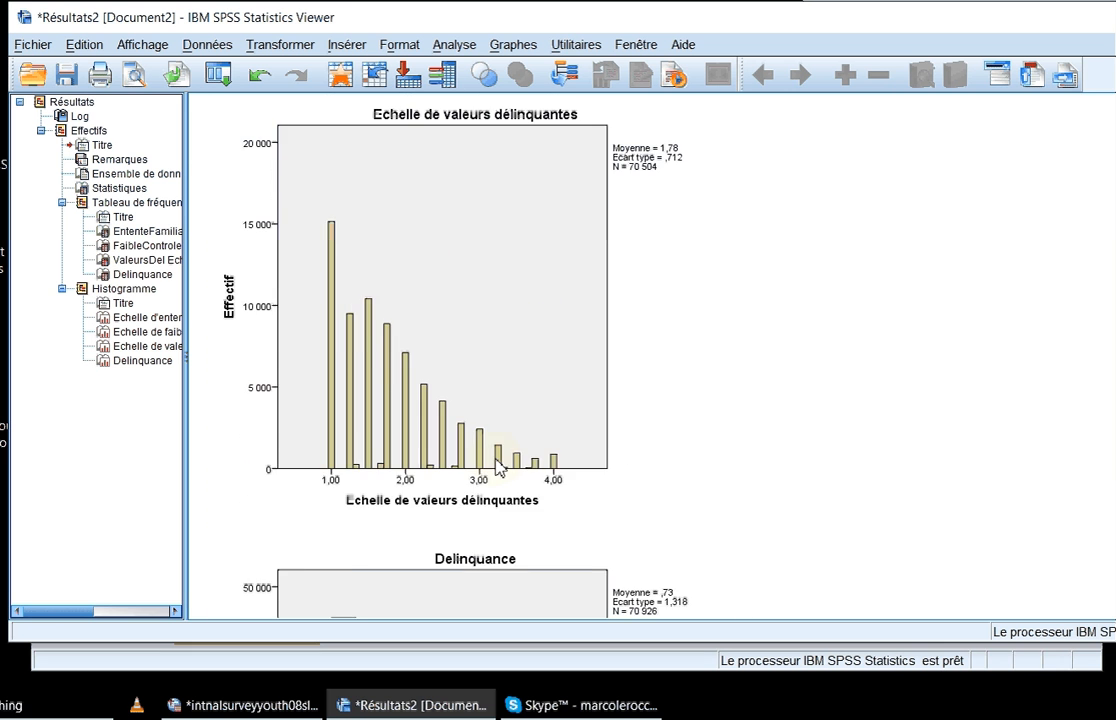
scroll(498, 468, "down", 5)
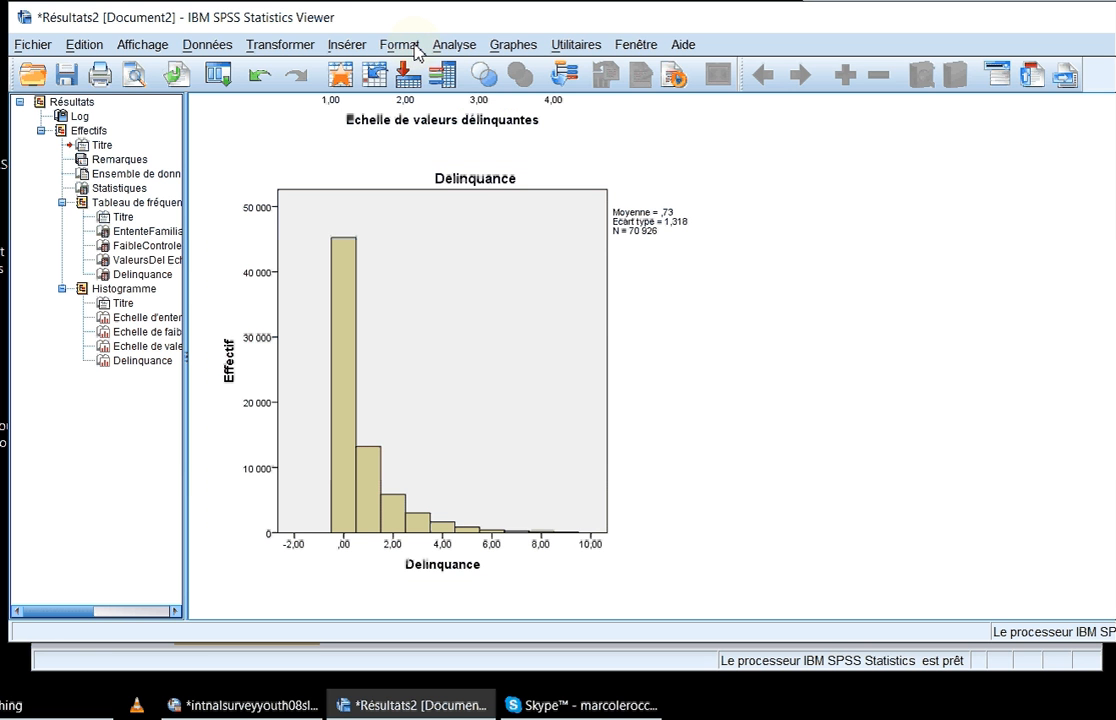
Start a simple scatter plot and assign Echelle de faible controle personnel to its X axis.
left_click(454, 44)
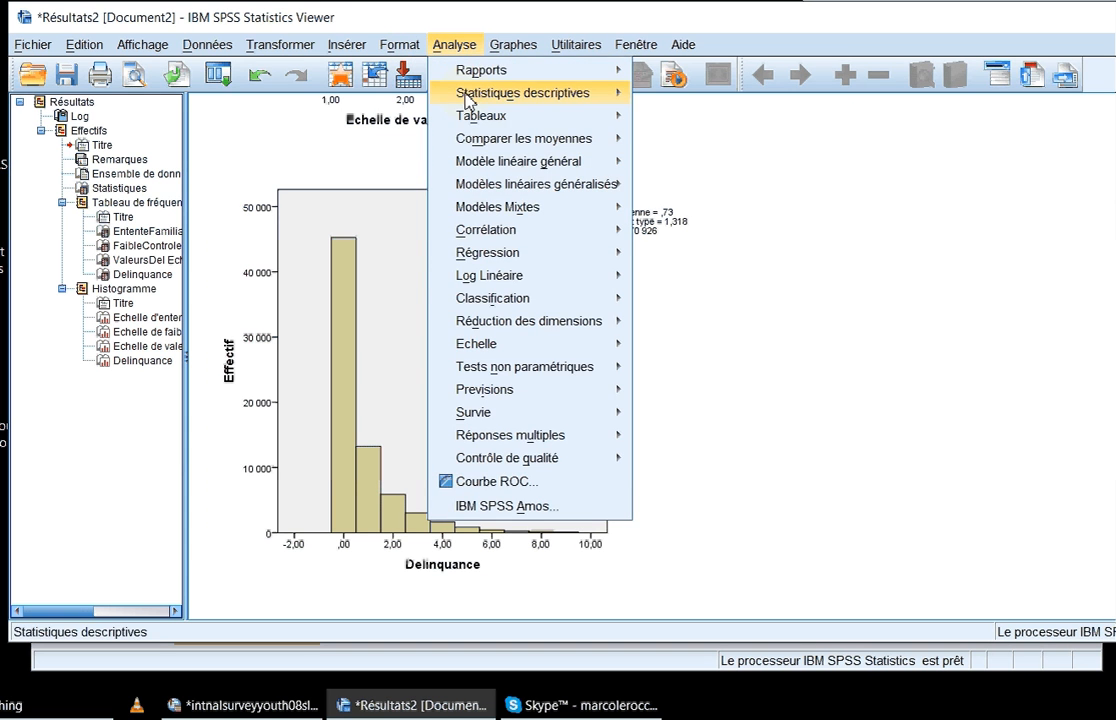
mouse_move(468, 101)
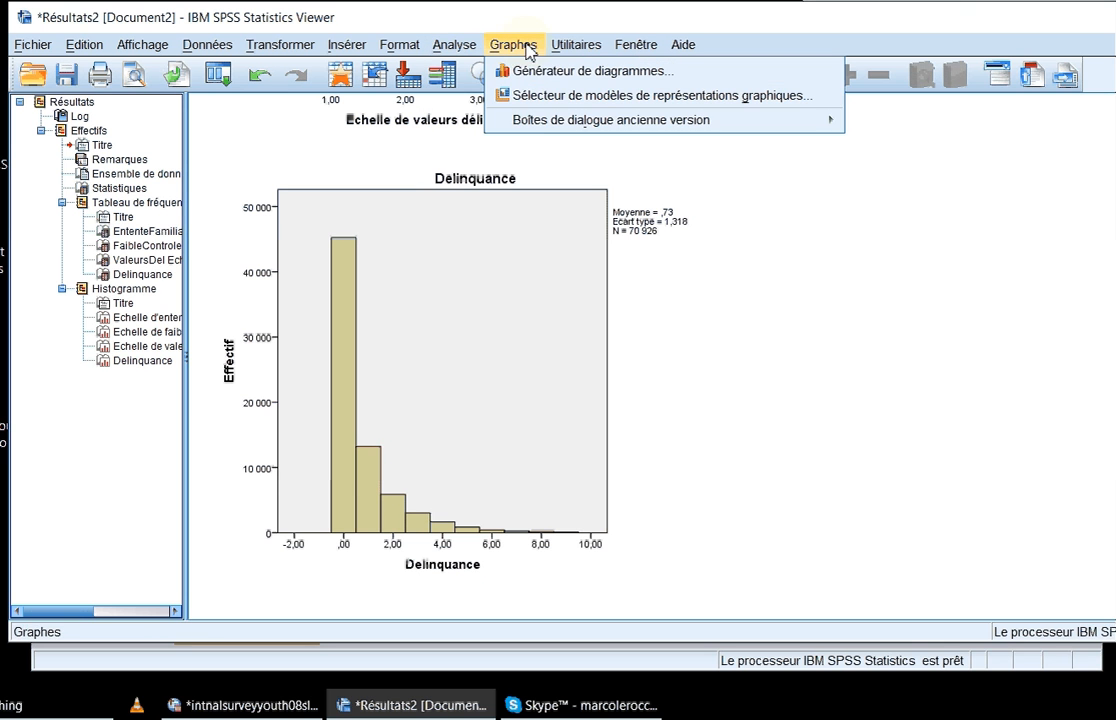
mouse_move(546, 132)
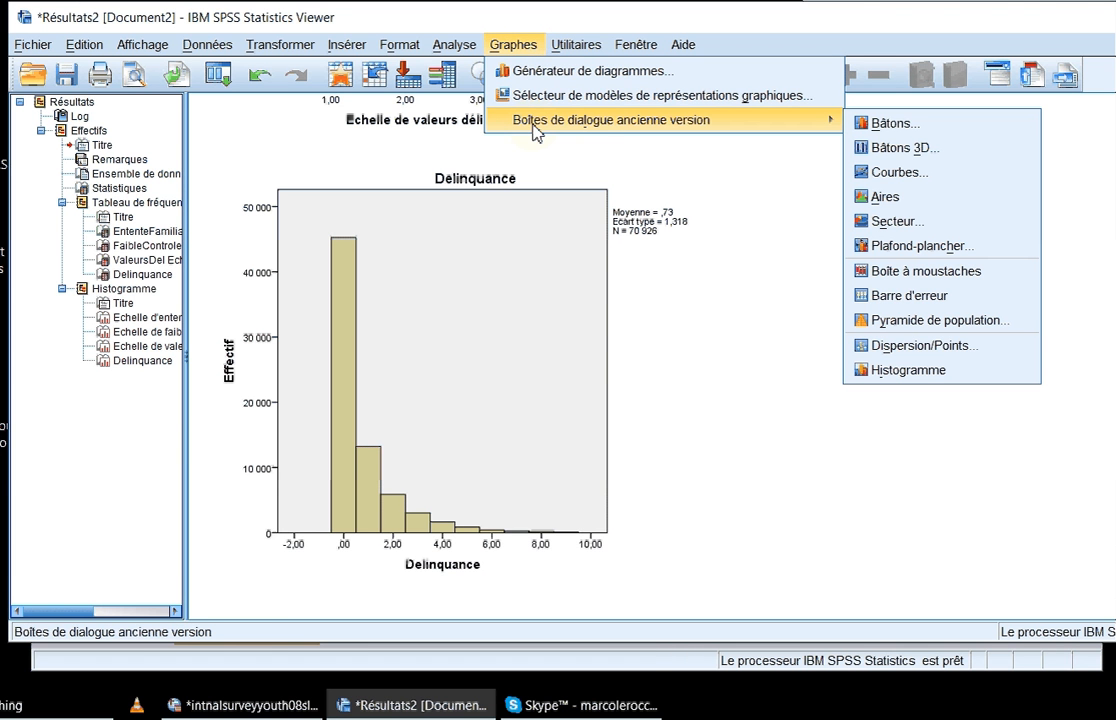
left_click(918, 345)
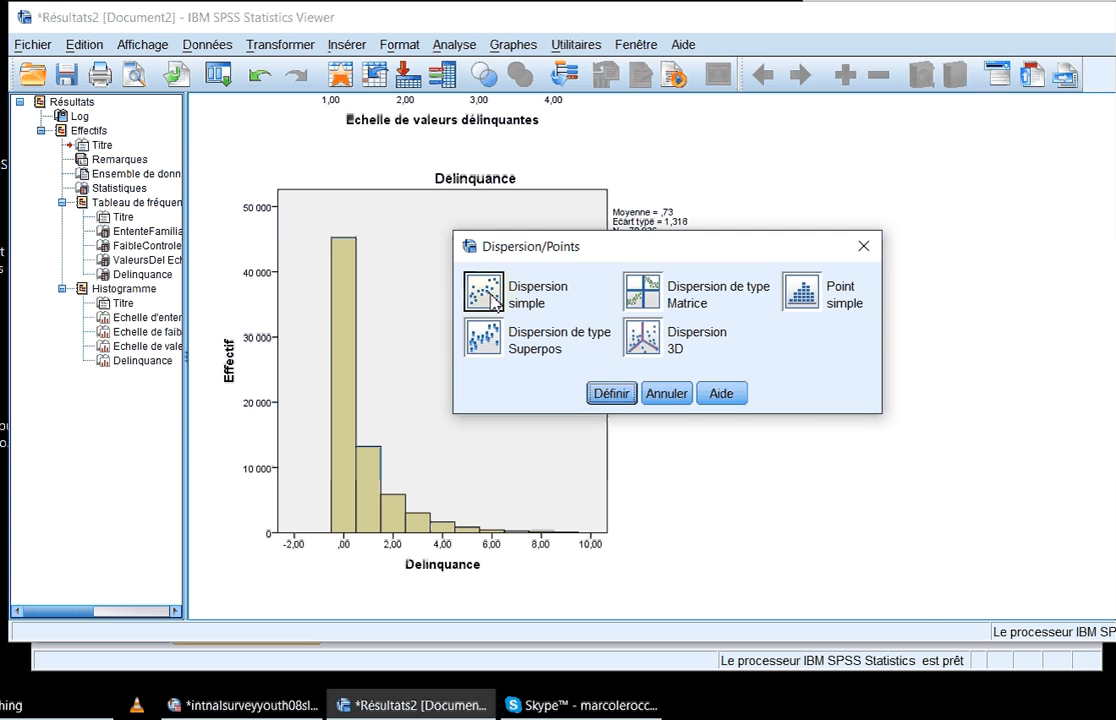
left_click(612, 394)
left_click_drag(530, 144, 534, 495)
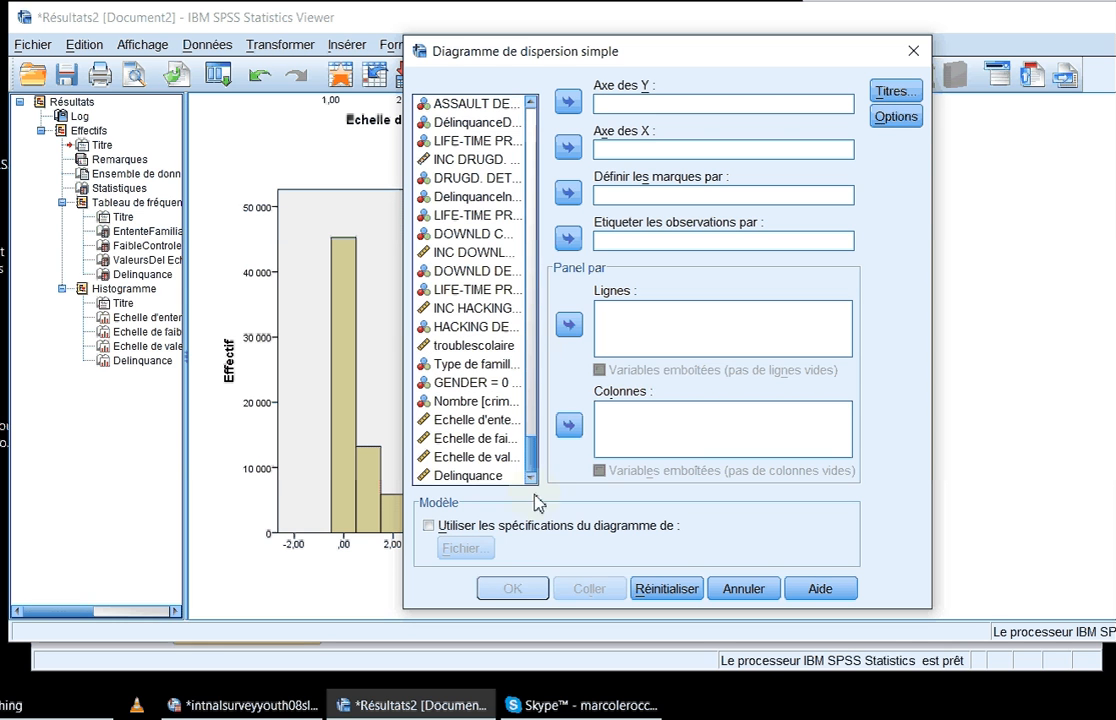
left_click(480, 440)
left_click(567, 147)
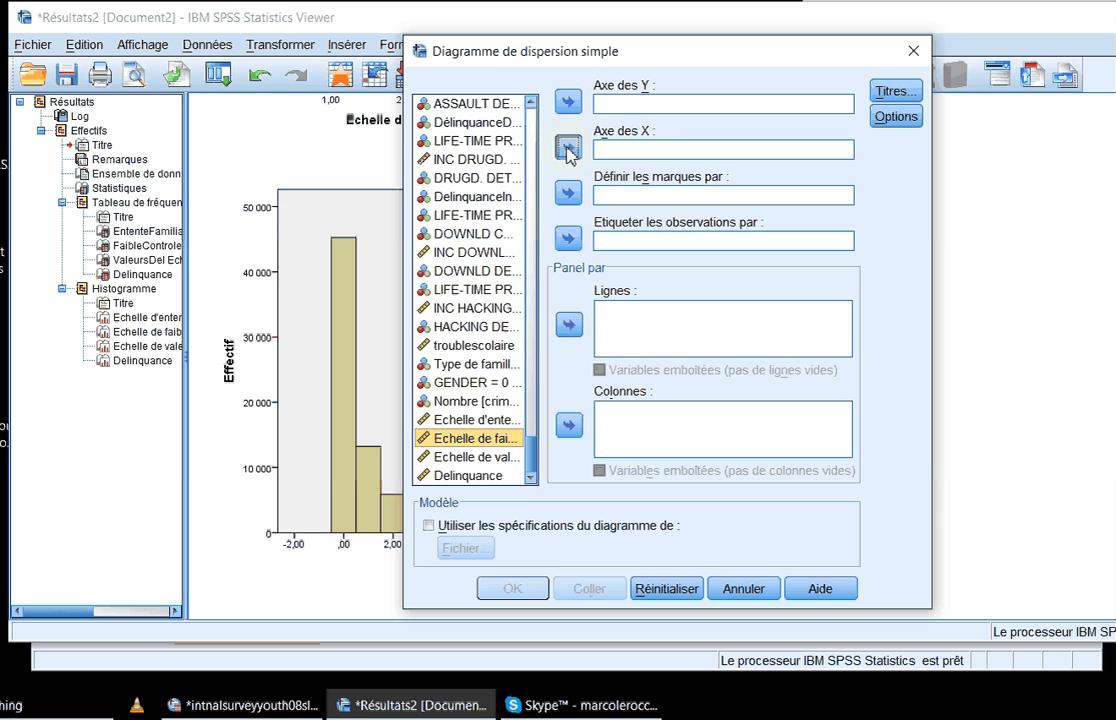
Assign Delinquance to the scatter plot's Y axis and generate the chart.
left_click(463, 477)
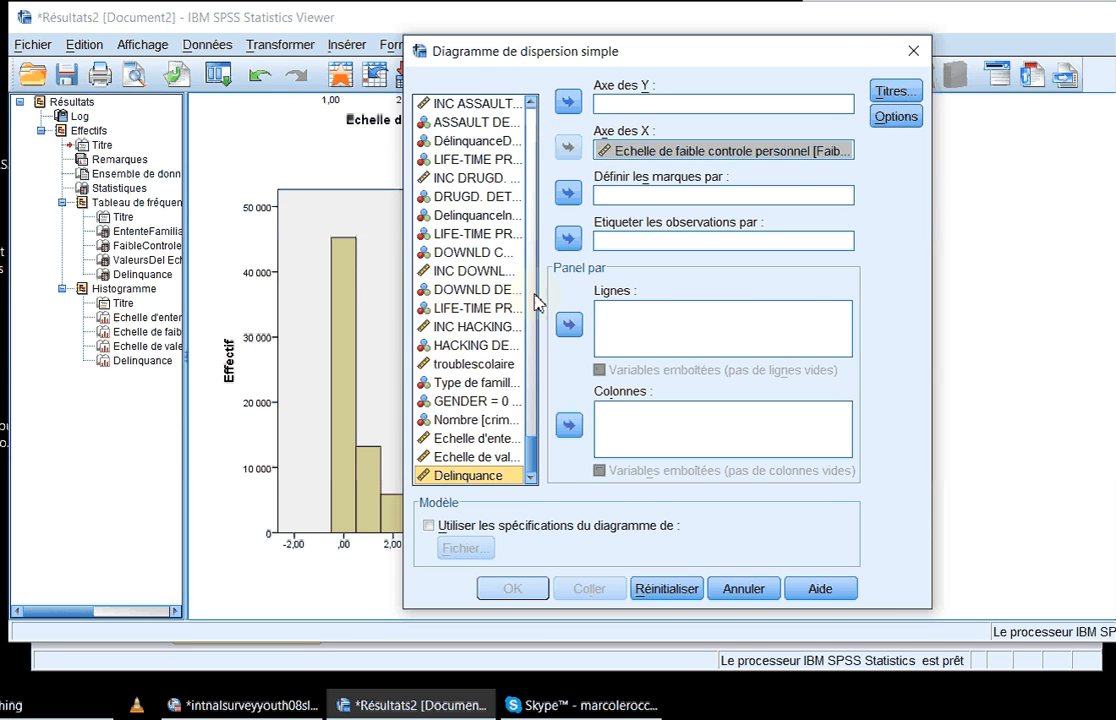
left_click(568, 102)
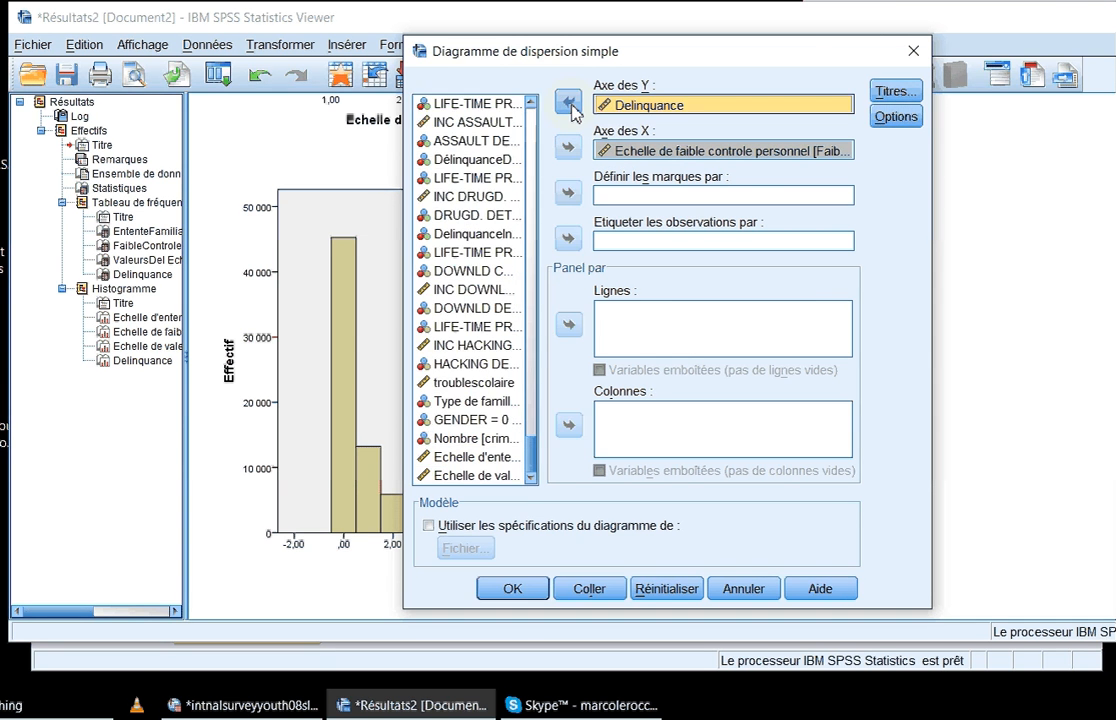
left_click(515, 590)
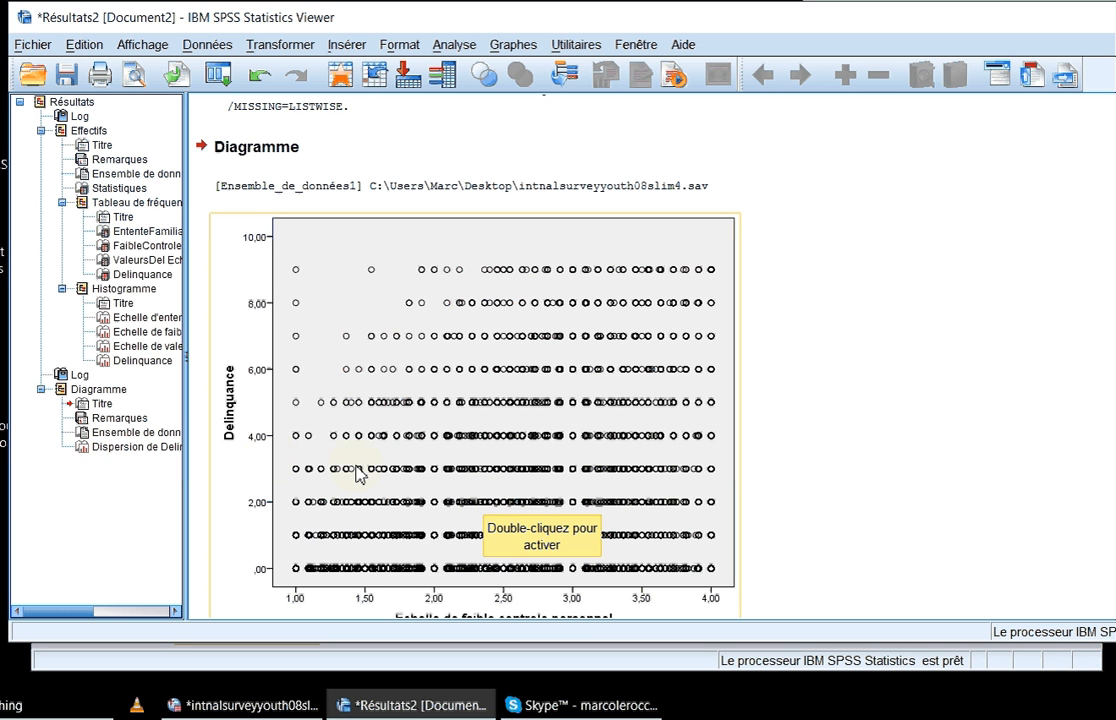
scroll(358, 474, "down", 1)
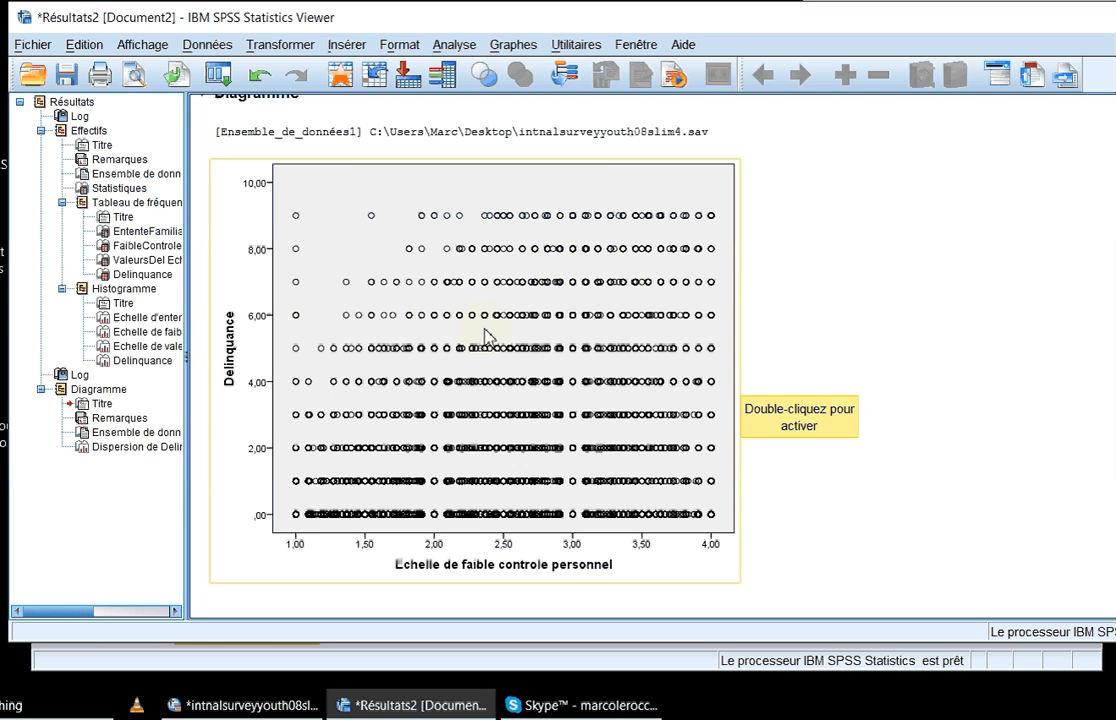
Run a bivariate Pearson correlation with a two-tailed significance test between Echelle de faible controle personnel and Delinquance.
left_click(455, 45)
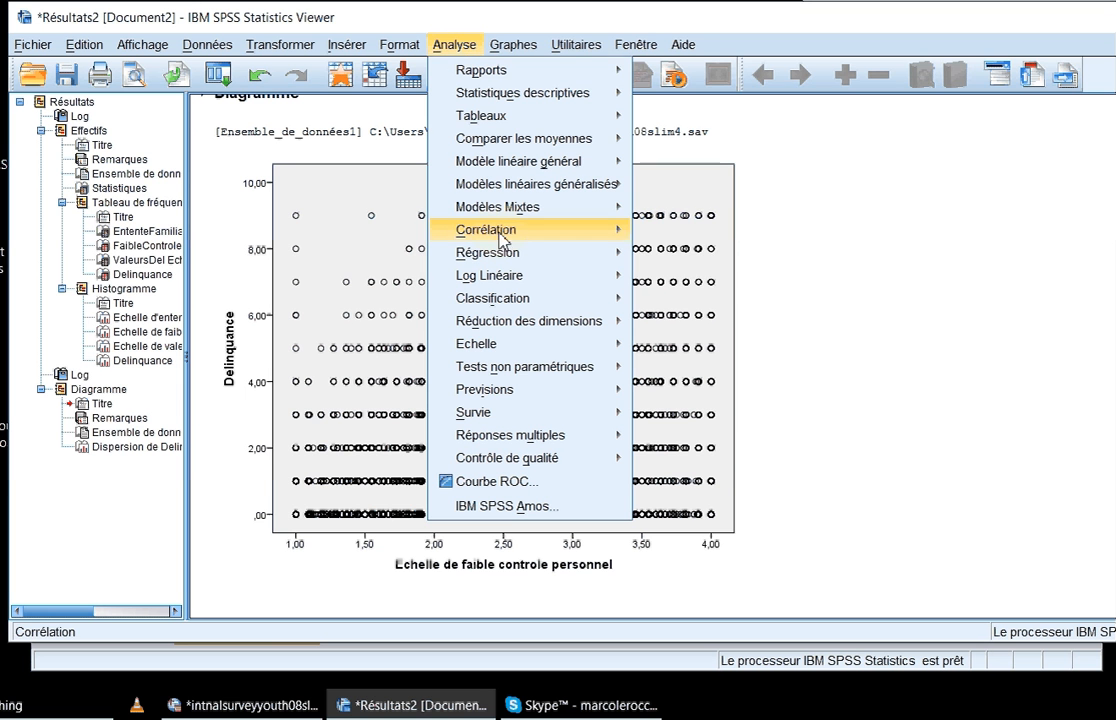
mouse_move(498, 234)
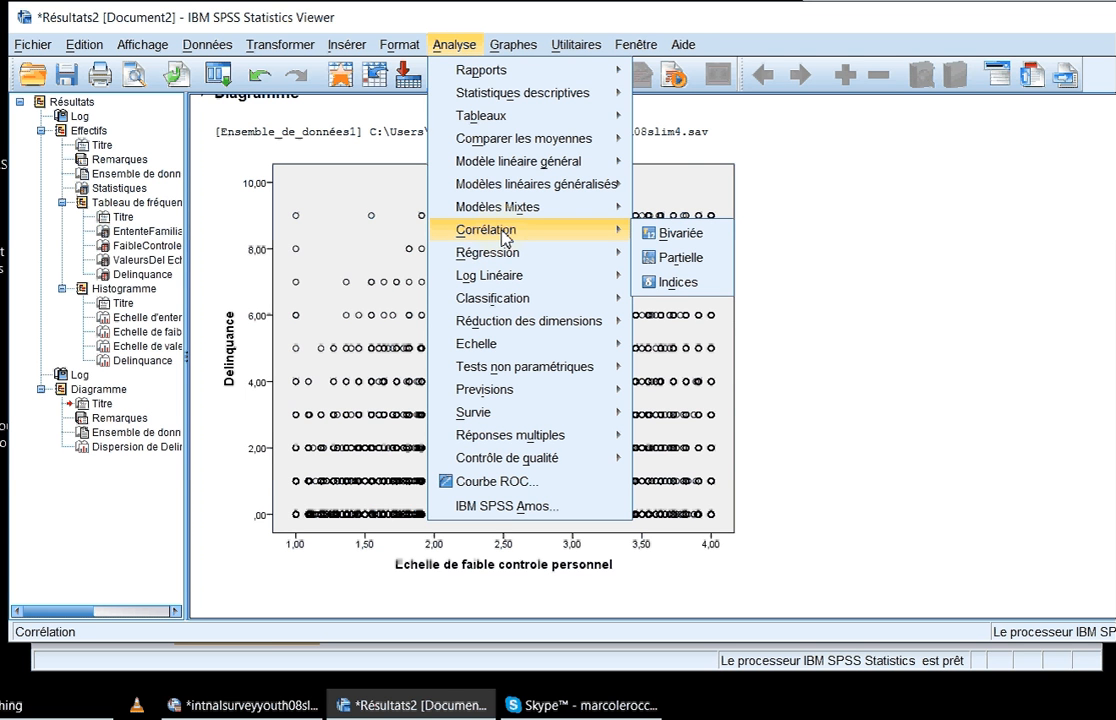
left_click(680, 234)
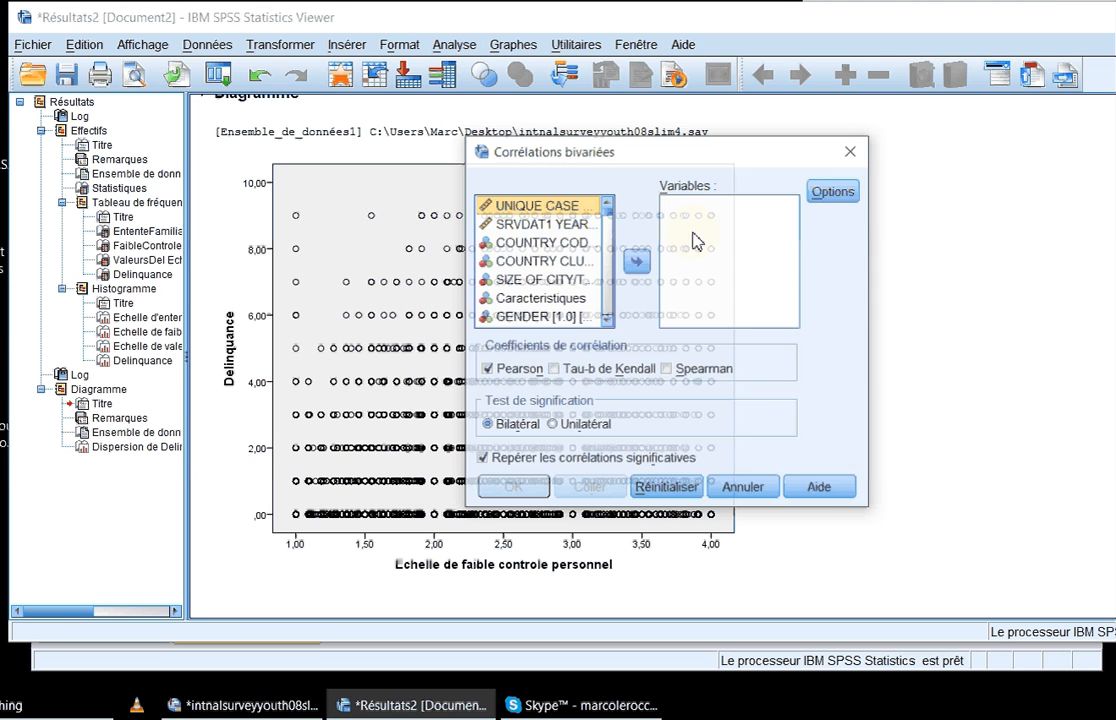
scroll(590, 260, "down", 10)
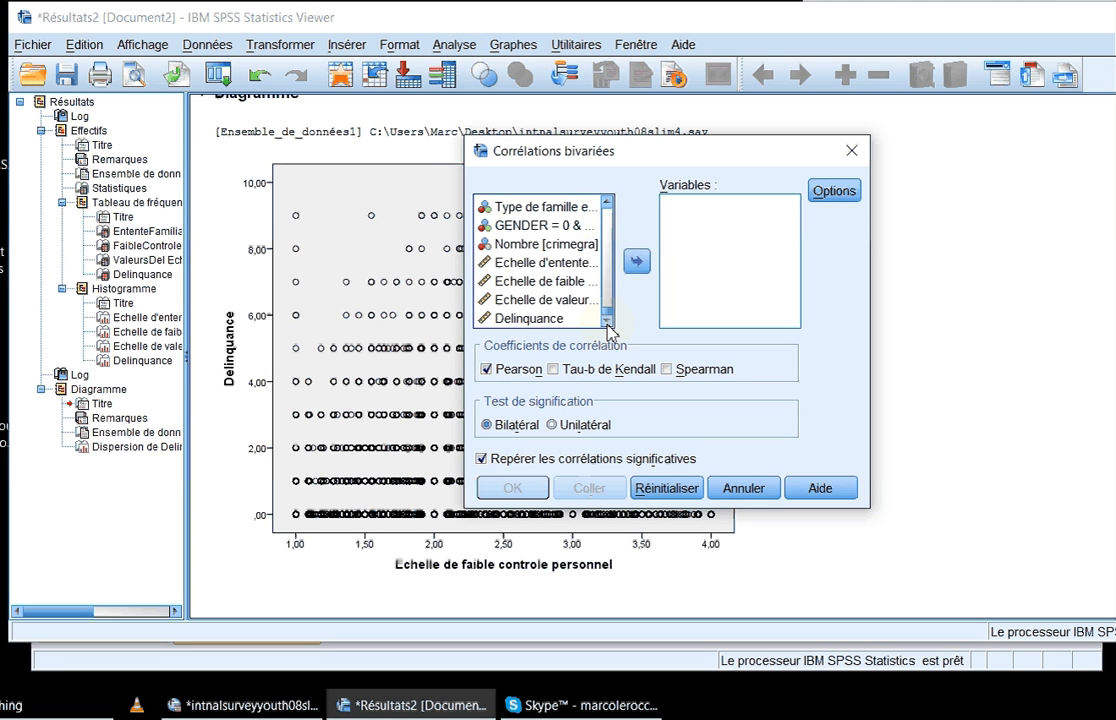
left_click(546, 281)
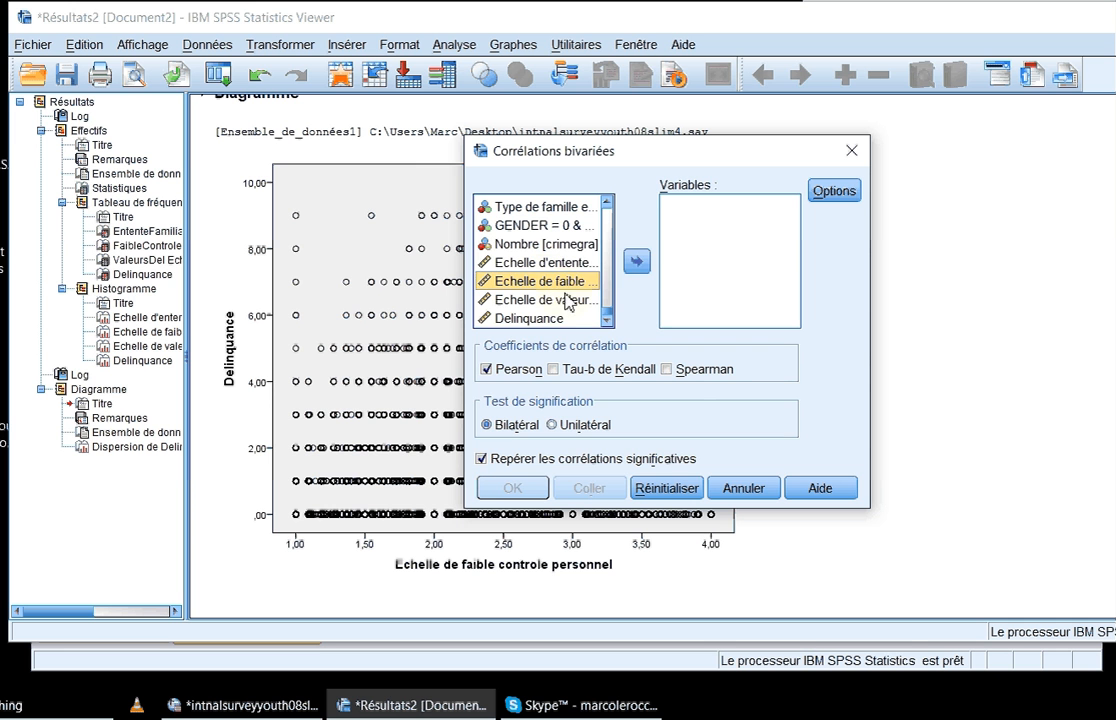
left_click(638, 264)
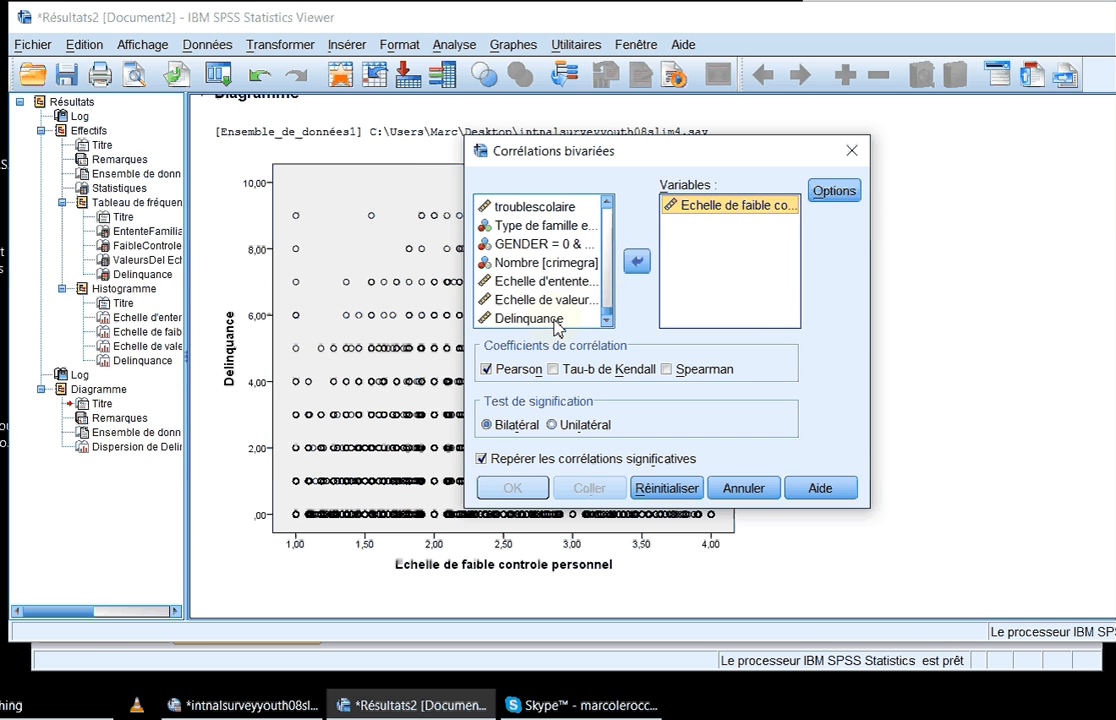
left_click(495, 318)
left_click(638, 264)
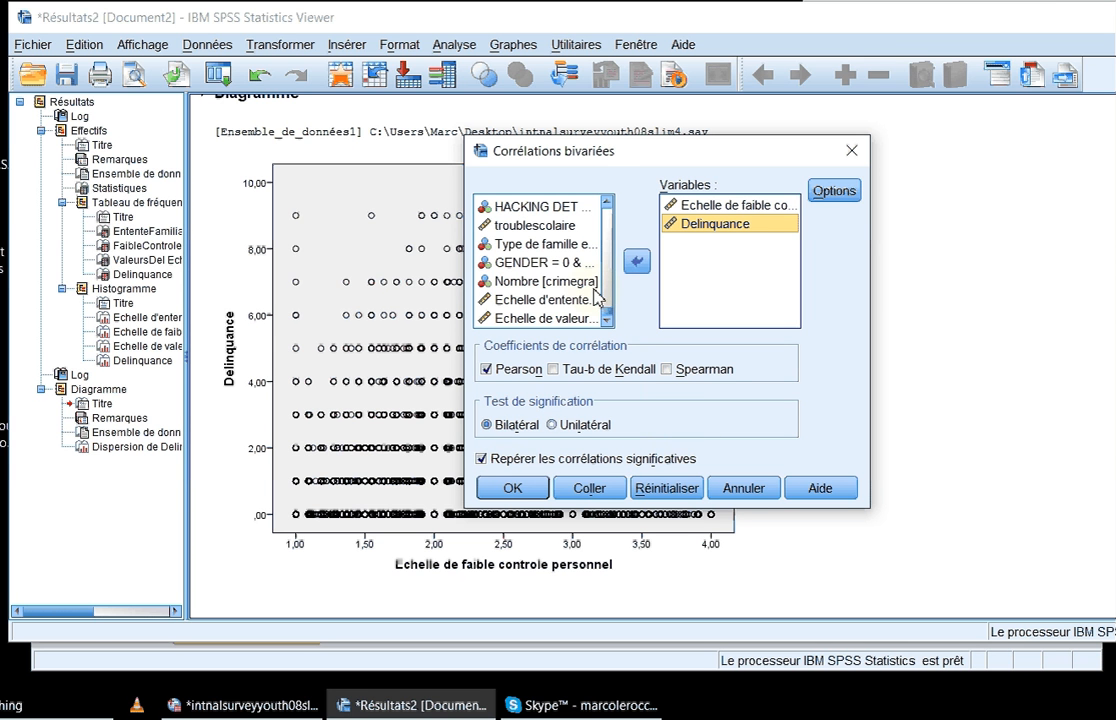
left_click(512, 488)
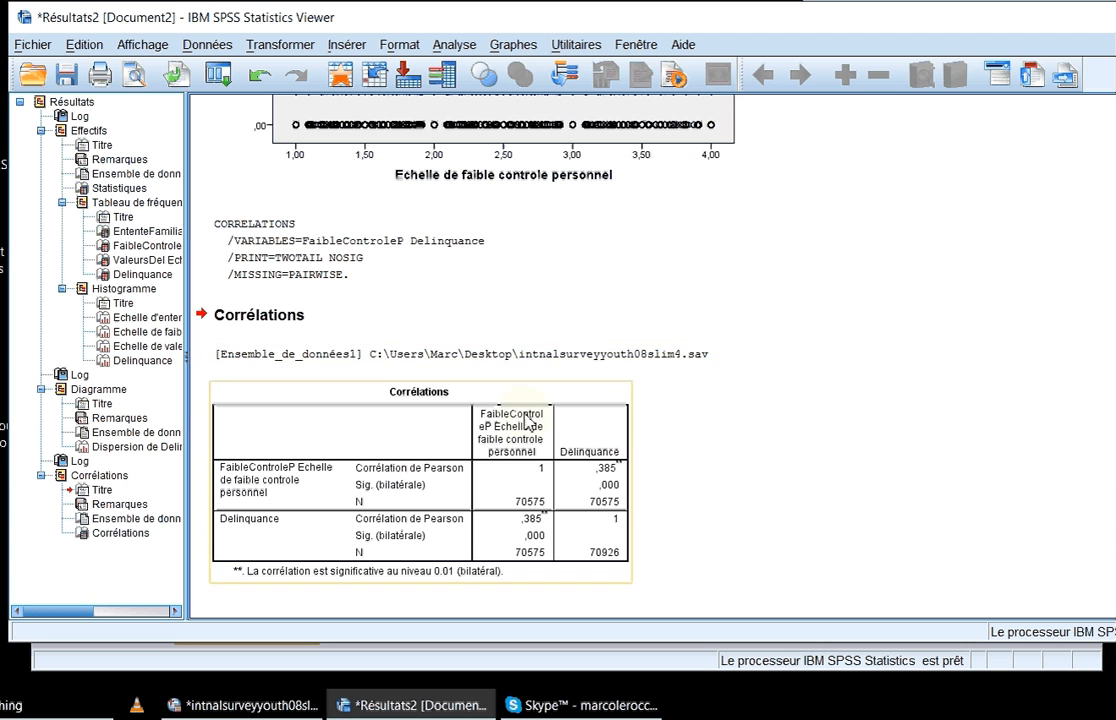
Start another bivariate correlation and remove the two previously chosen variables from the analysis.
left_click(446, 47)
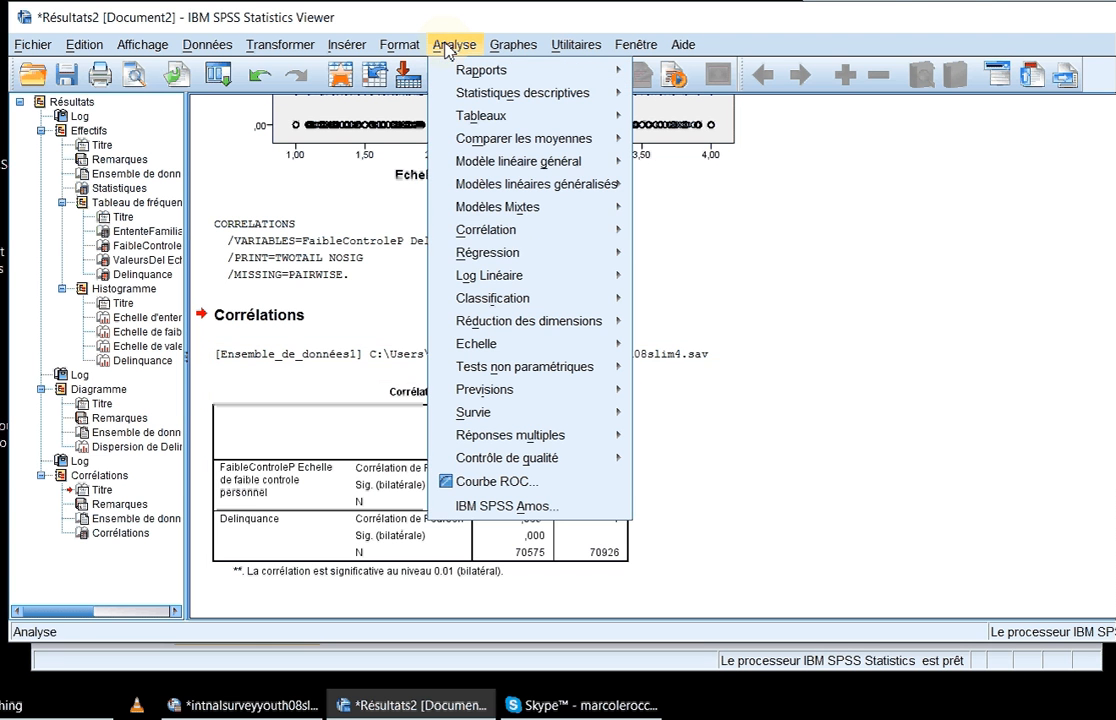
mouse_move(516, 232)
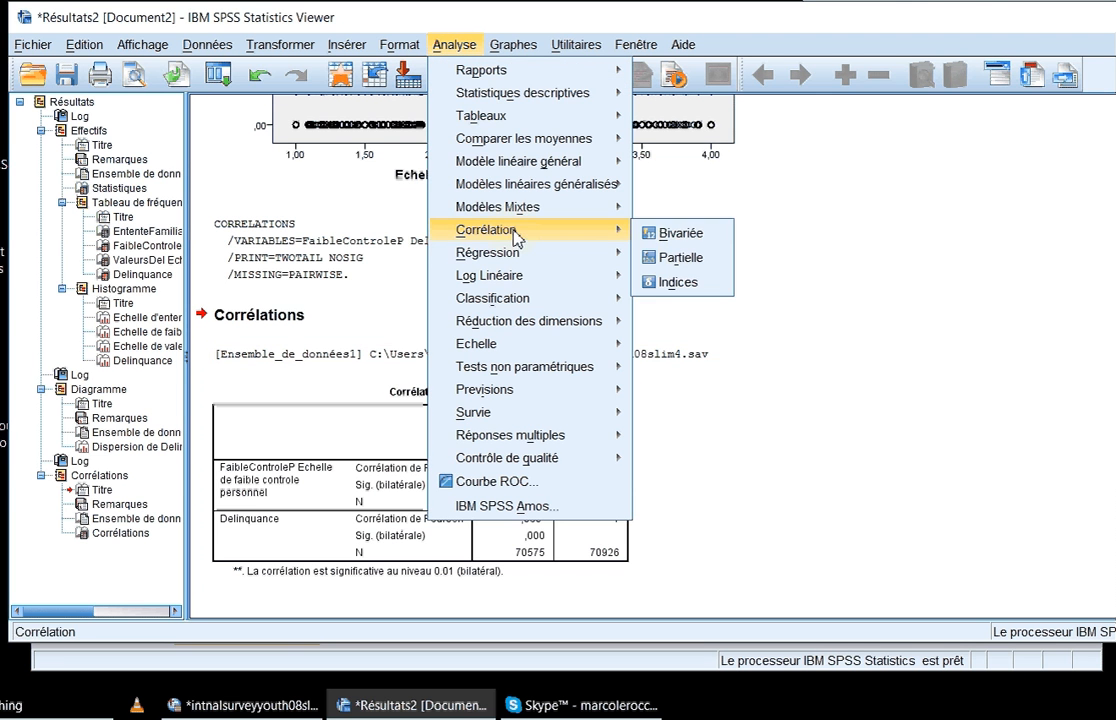
left_click(666, 236)
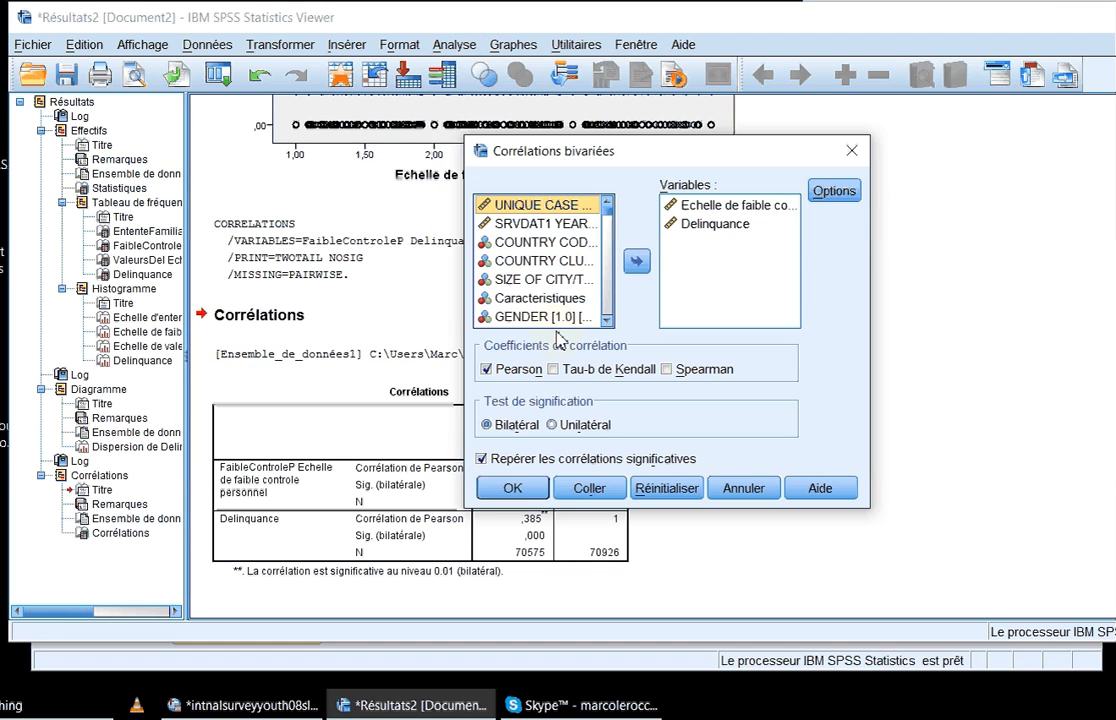
left_click(697, 224, "shift")
left_click(637, 261)
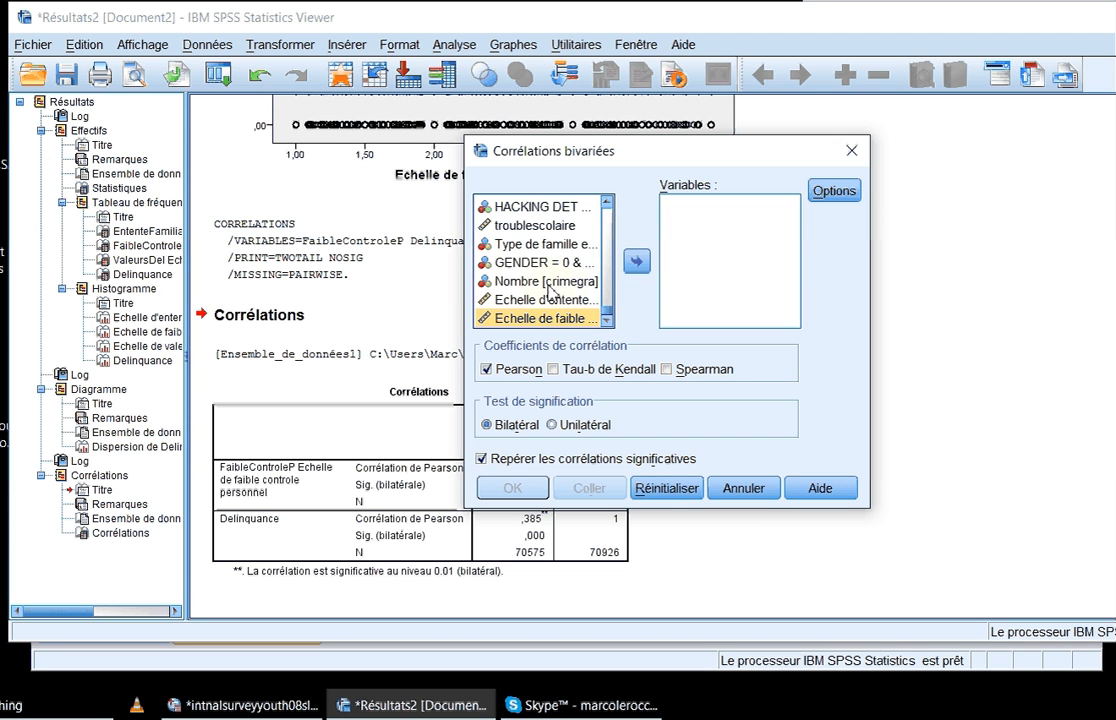
Run a two-tailed Pearson correlation matrix for Echelle d'entente avec parents, Echelle de faible controle personnel, Echelle de valeurs délinquantes and Delinquance.
left_click(549, 286)
scroll(560, 300, "down", 1)
left_click(555, 263)
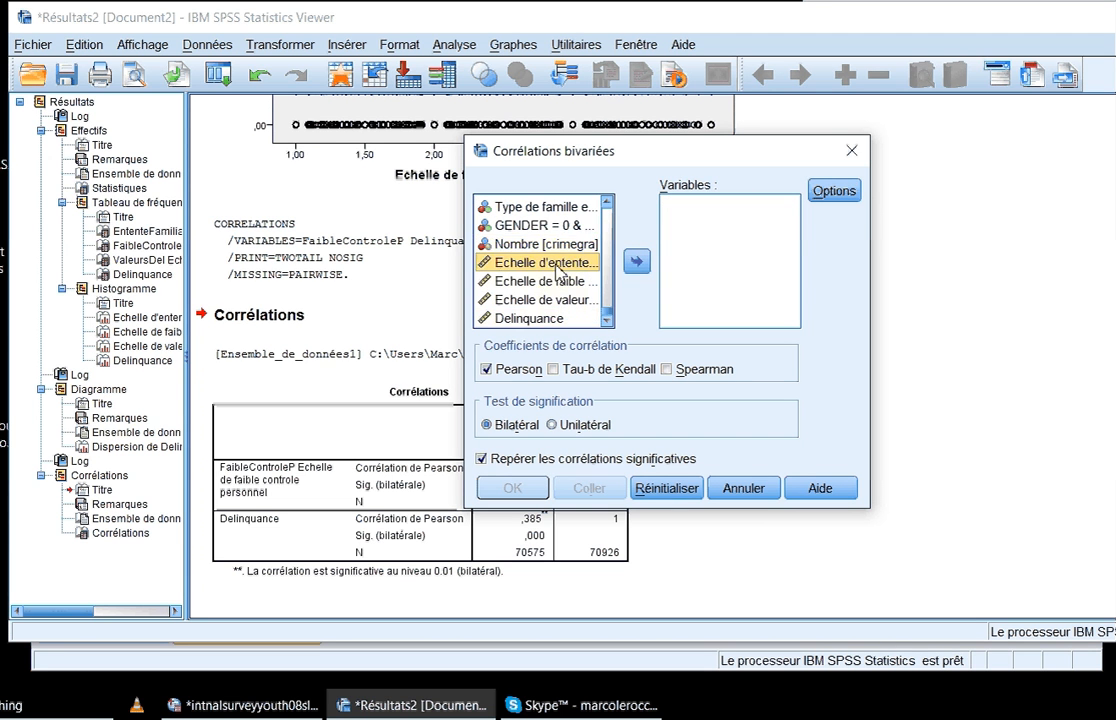
left_click(560, 284, "shift")
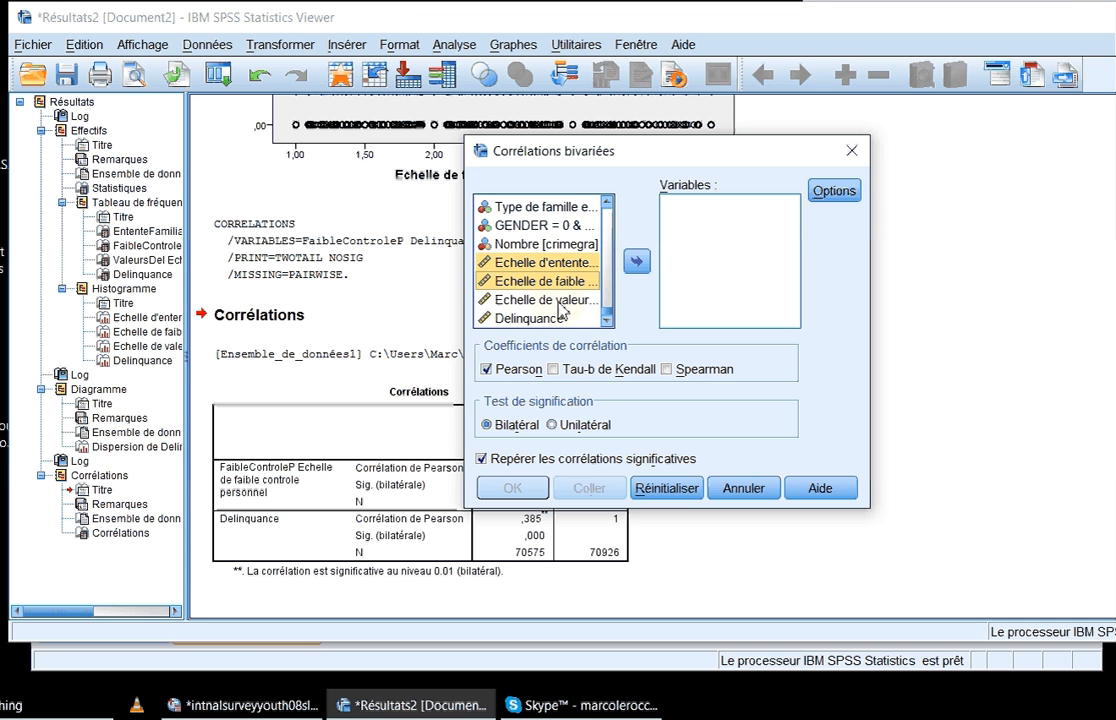
left_click(562, 303, "shift")
left_click(560, 318, "shift")
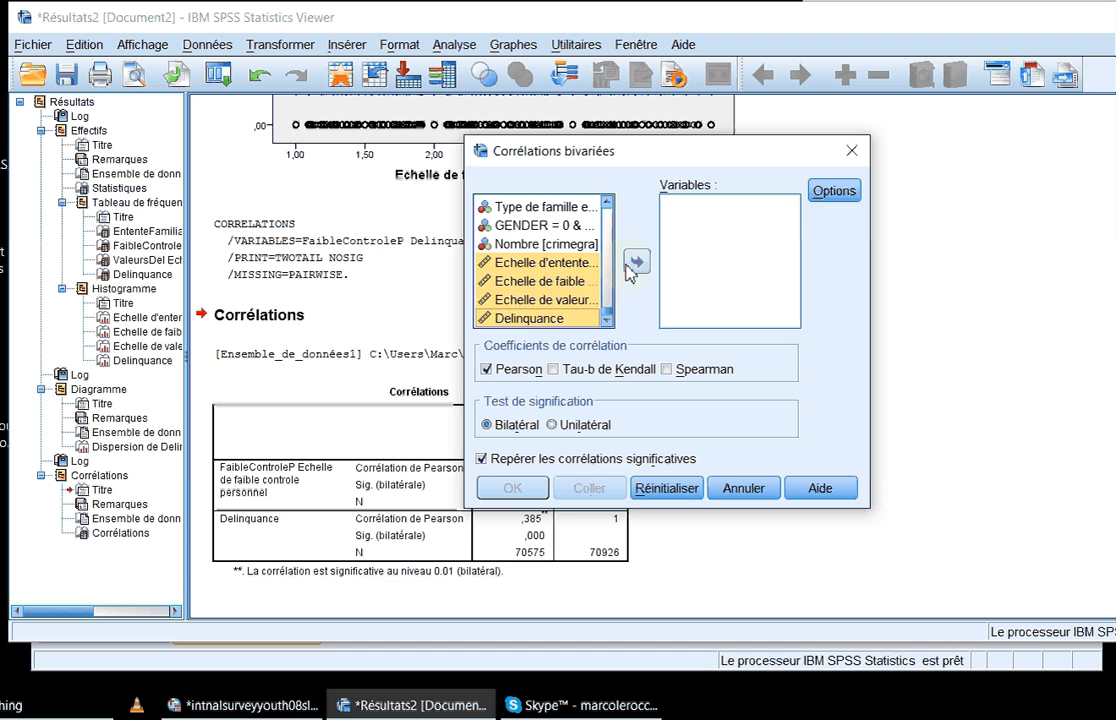
left_click(636, 262)
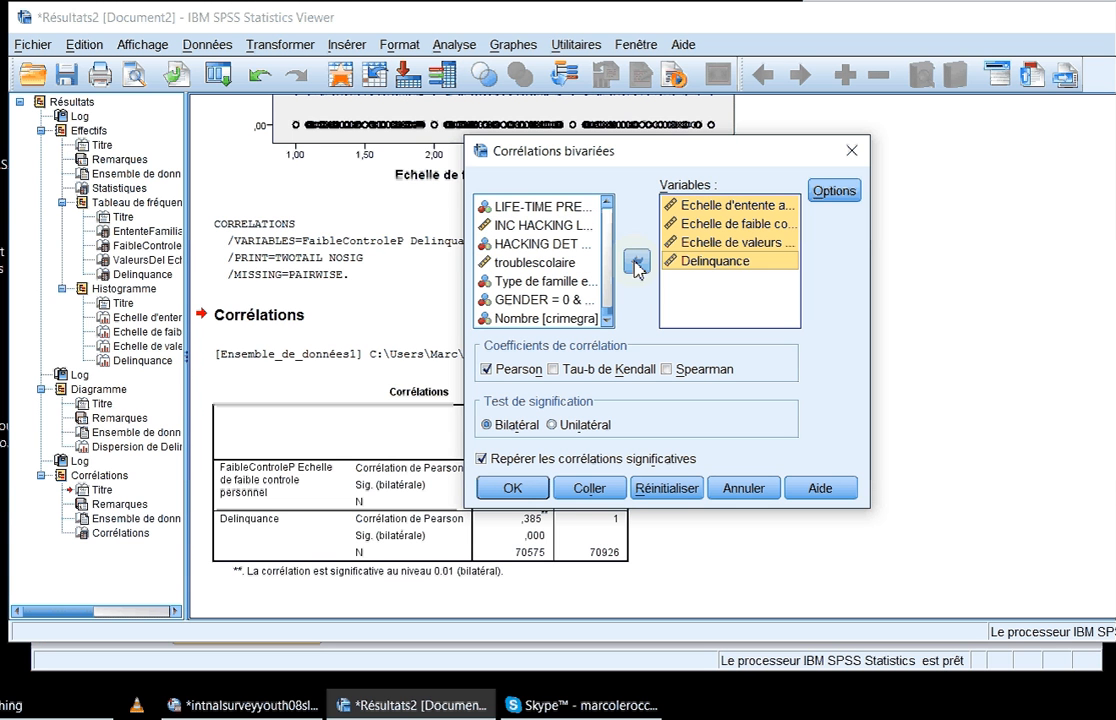
left_click(704, 263)
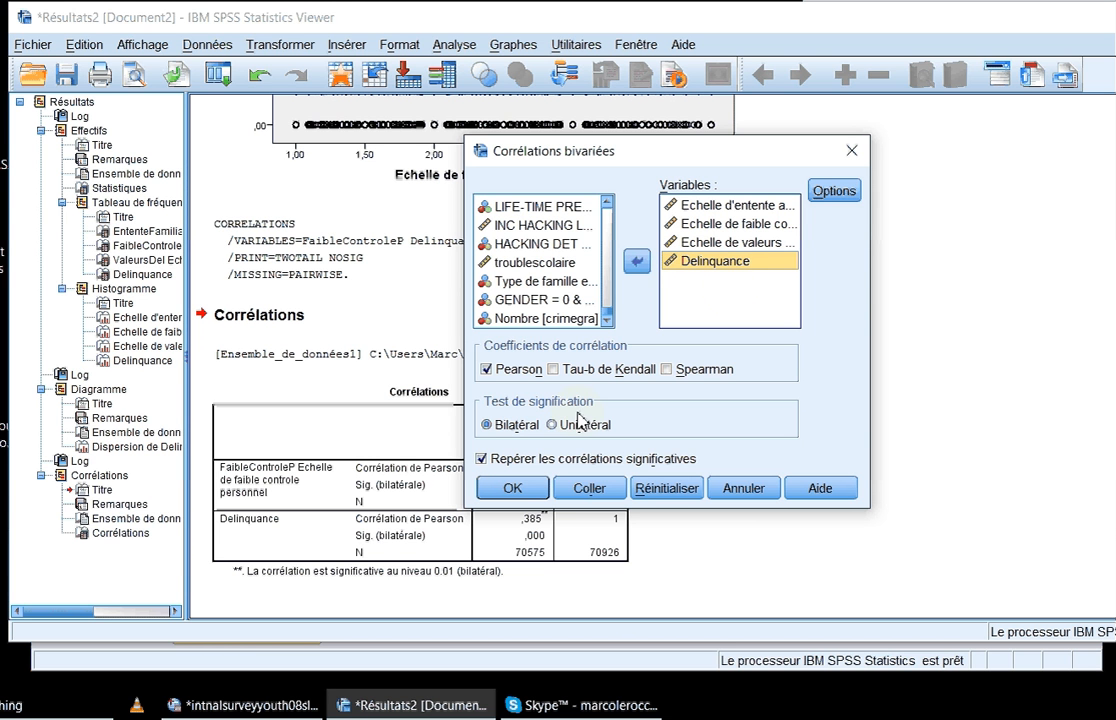
left_click(533, 490)
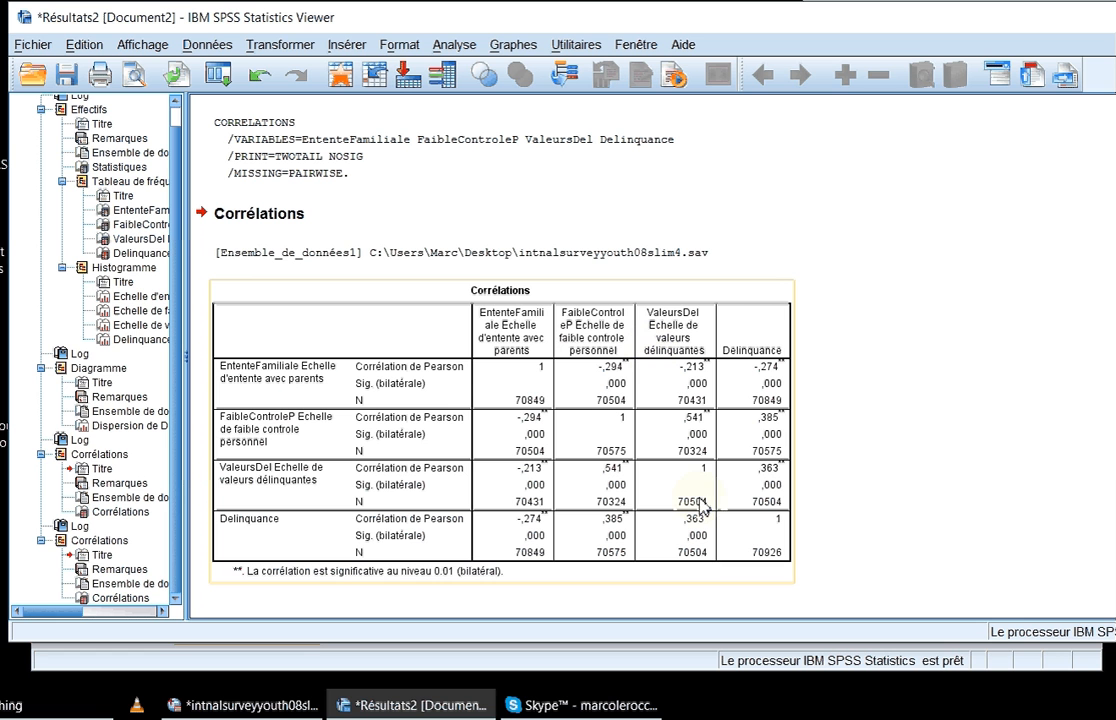
left_click(533, 320)
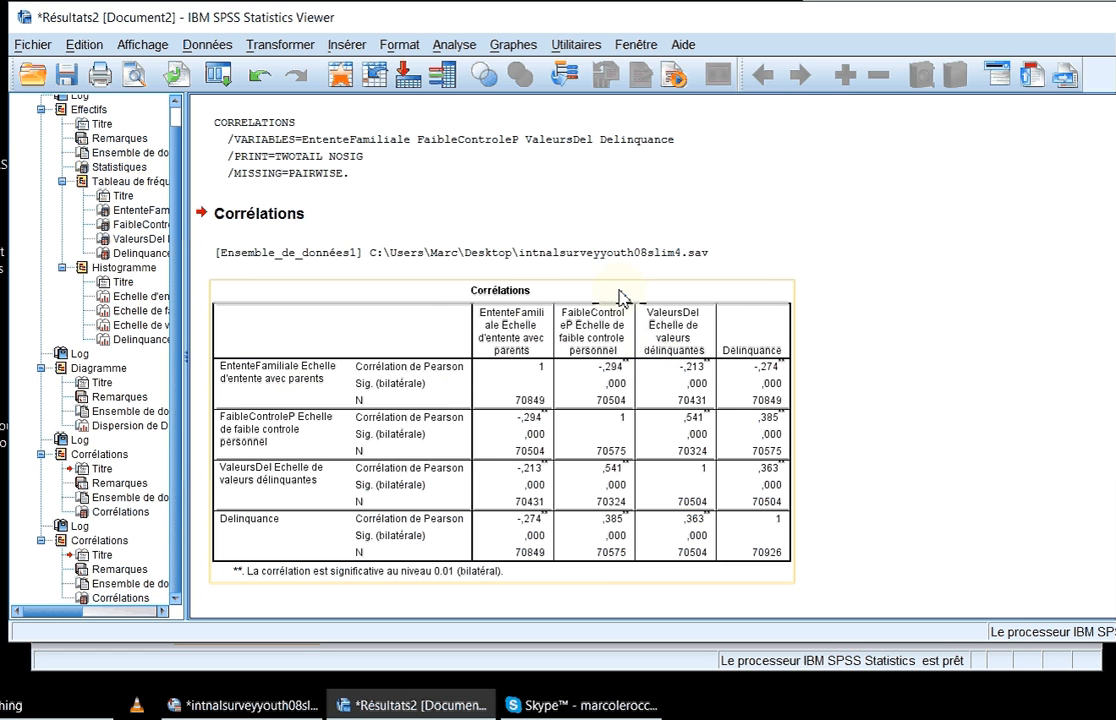